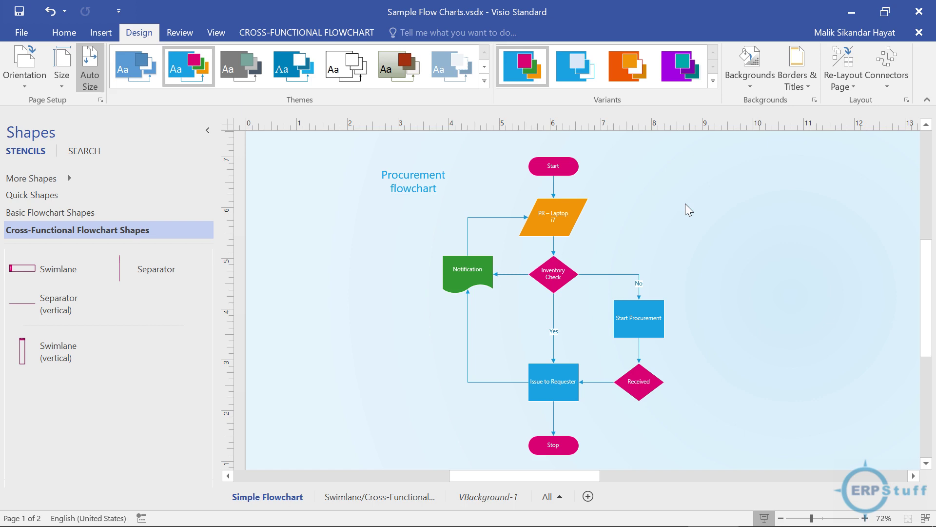
Rename the second page, the cross-functional flowchart, so that the first word of its name reads "Swimline".
mouse_move(437, 248)
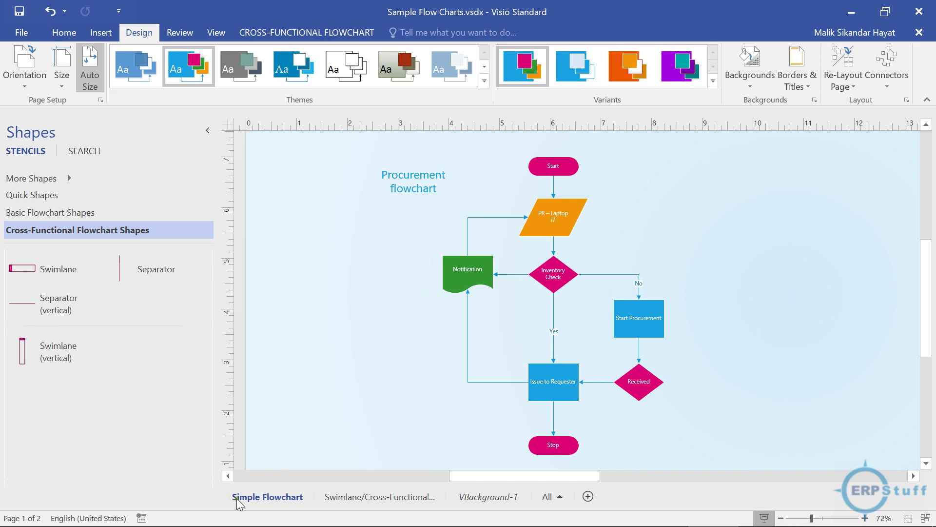
double_click(358, 502)
click(356, 505)
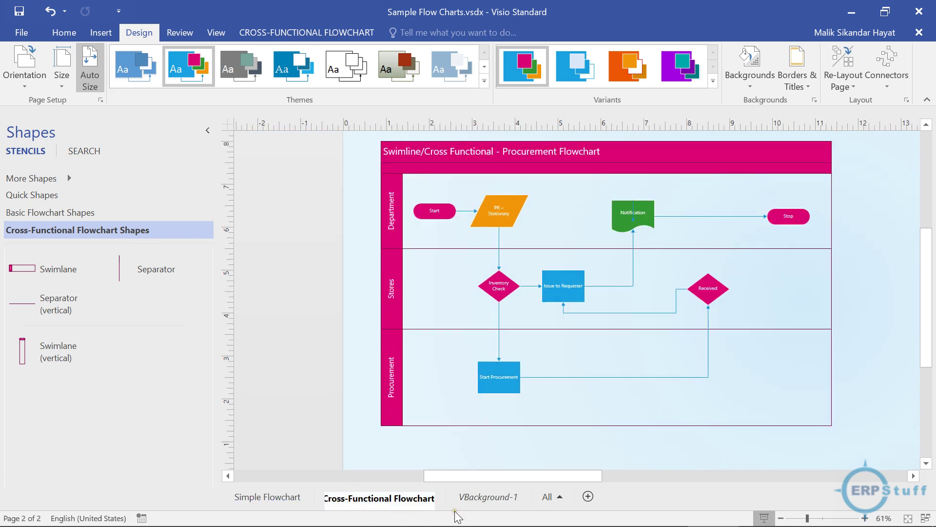
key(Left)
key(Left)
key(Left)
key(Left)
key(Left)
key(Left)
key(Left)
key(Left)
key(Left)
key(Left)
key(Left)
key(Left)
key(Left)
key(Left)
key(Left)
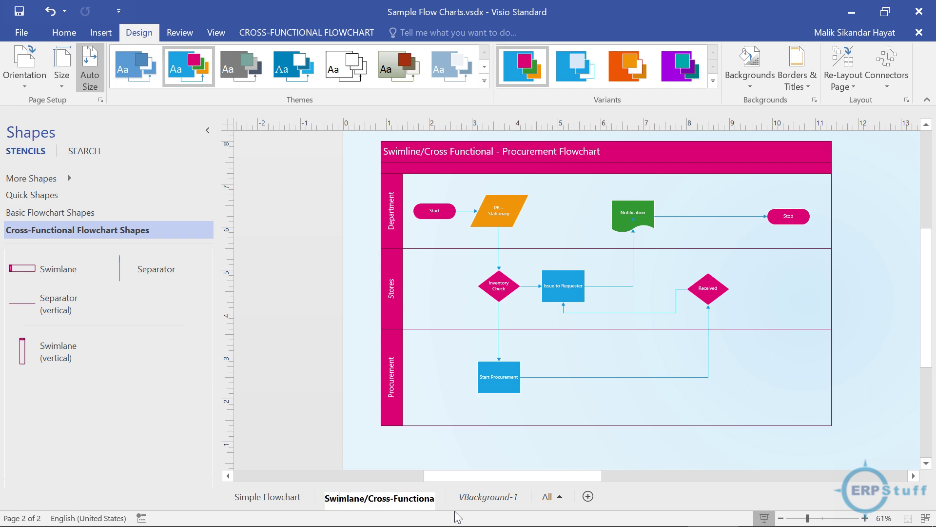
key(Right)
key(Right)
key(Right)
key(Right)
key(Right)
key(Right)
key(BackSpace)
text(i)
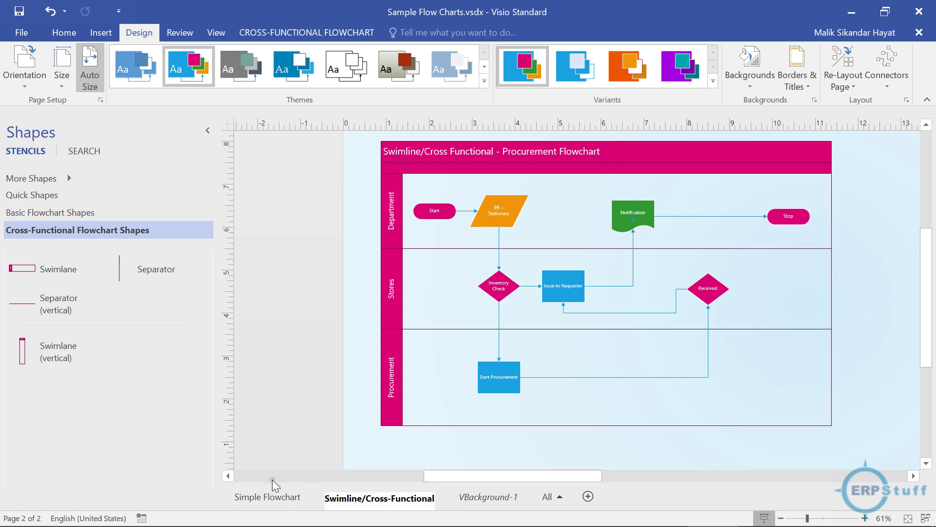
Return to the Simple Flowchart page and show the Quick Shapes stencil.
click(268, 497)
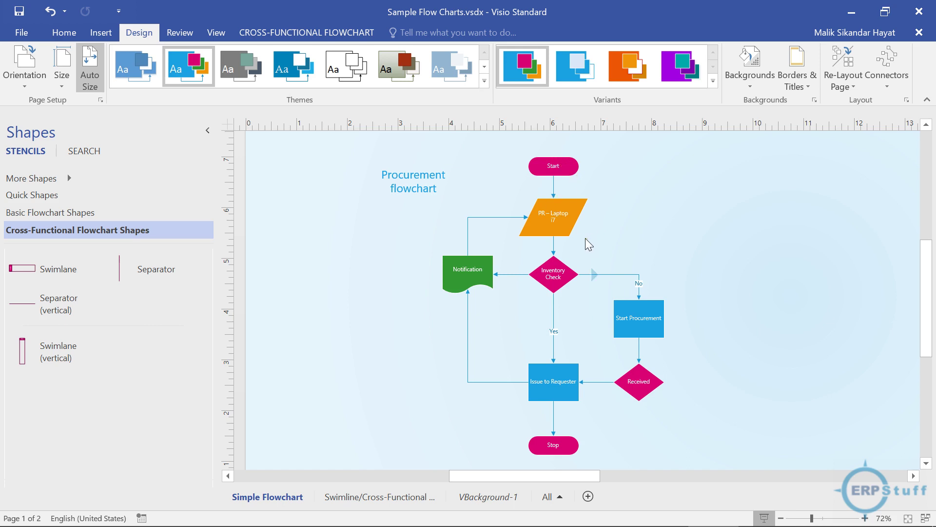
click(60, 196)
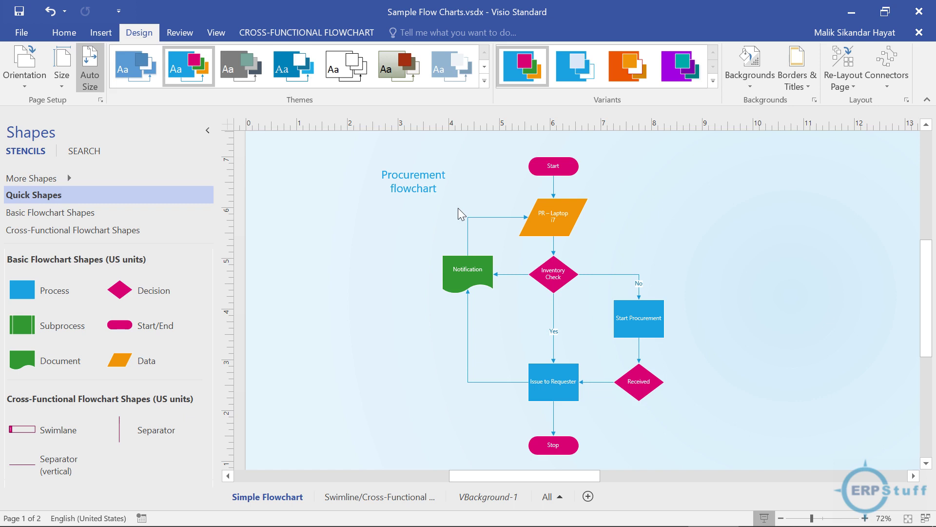
click(558, 166)
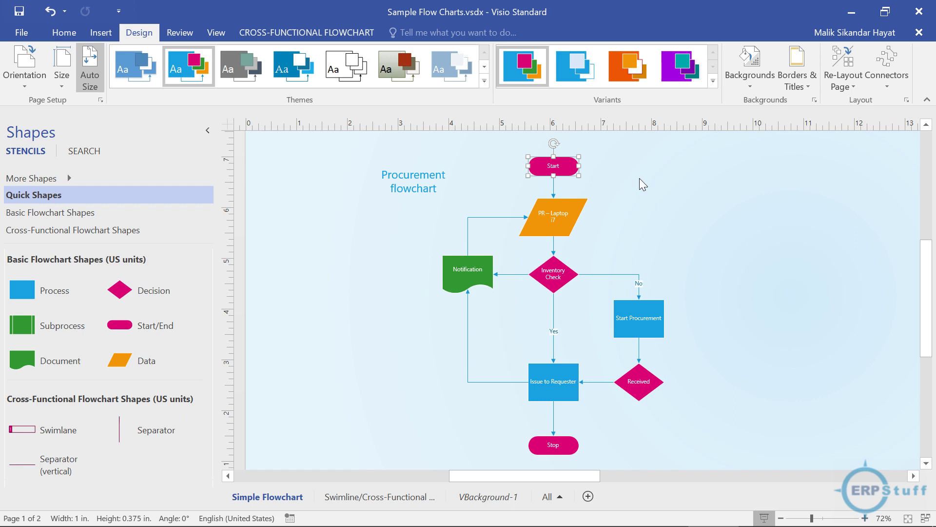
click(613, 171)
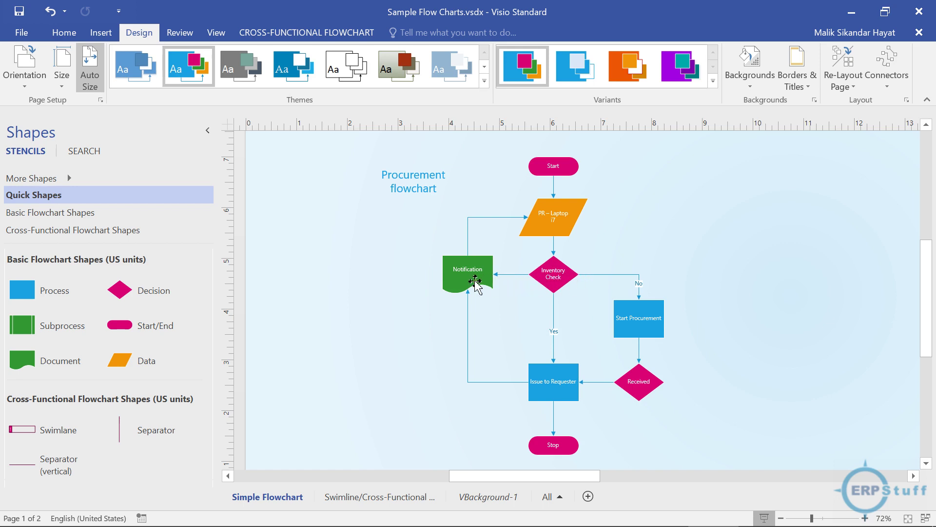
Delete the connector between the Inventory Check decision and the Notification document in the procurement flowchart.
mouse_move(478, 284)
click(506, 276)
key(Delete)
click(556, 446)
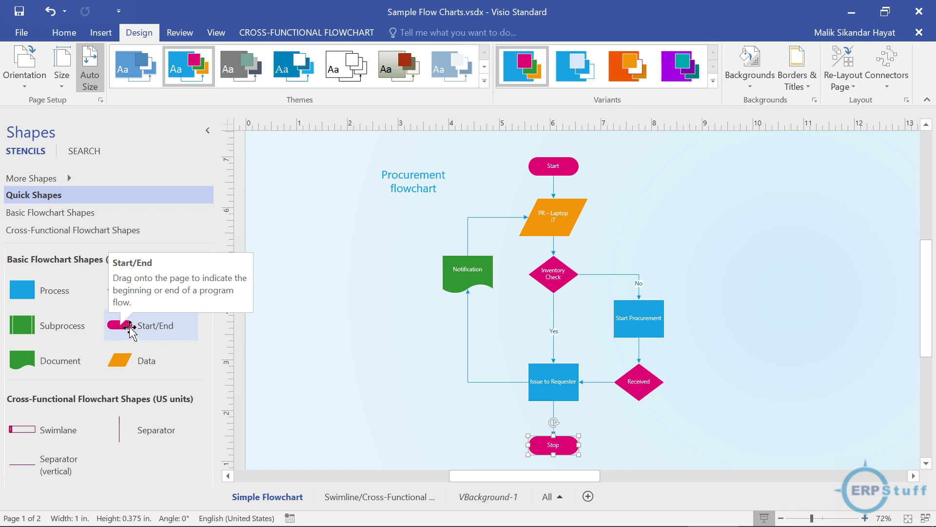
Place a Start/End, a Data and a Decision shape in a vertical column to the right of the existing procurement flowchart.
drag(130, 327, 752, 171)
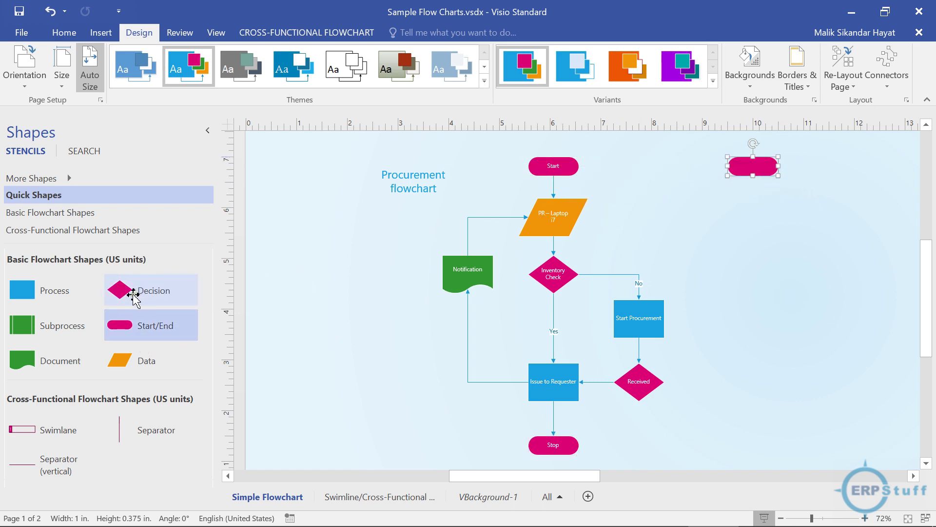
drag(118, 360, 751, 224)
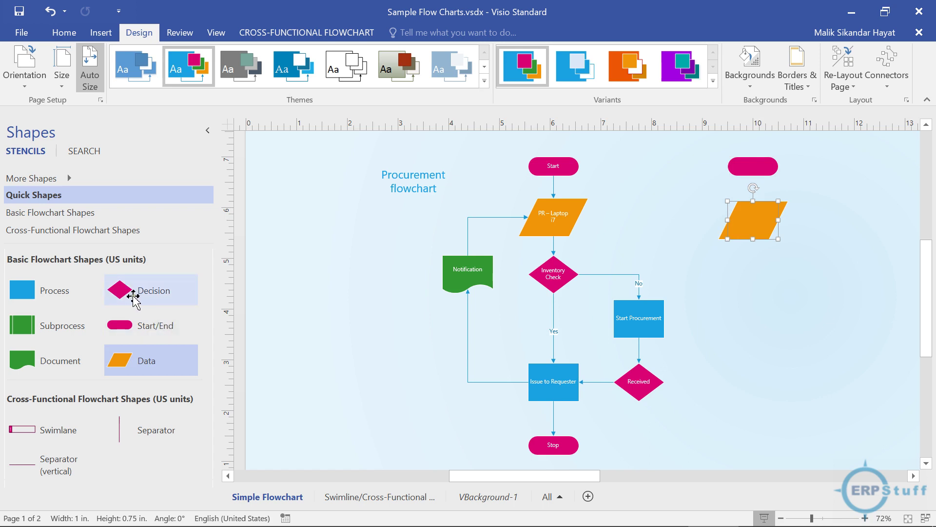
drag(141, 297, 754, 308)
mouse_move(753, 335)
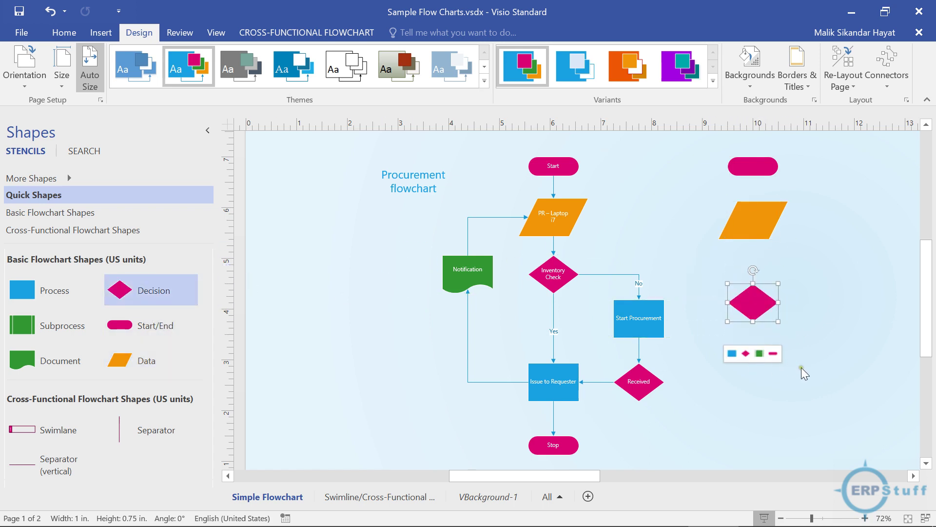
click(820, 295)
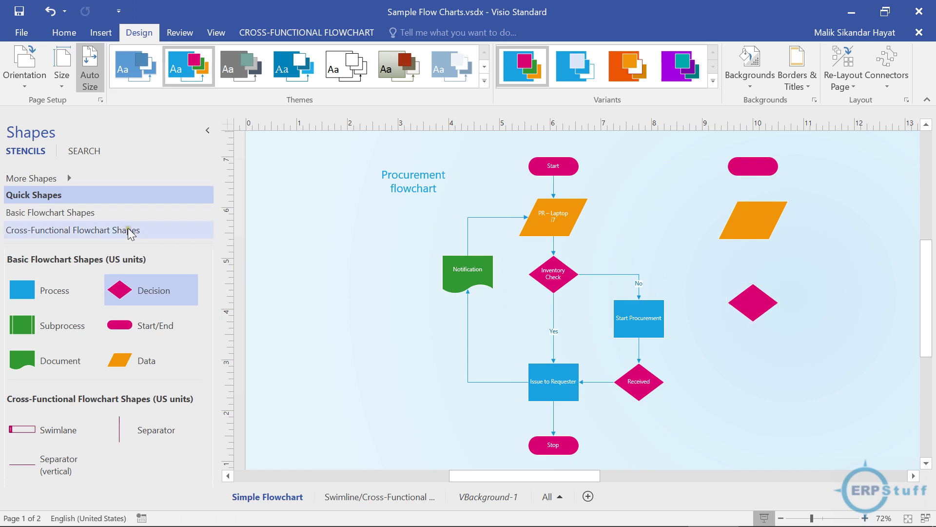
click(86, 214)
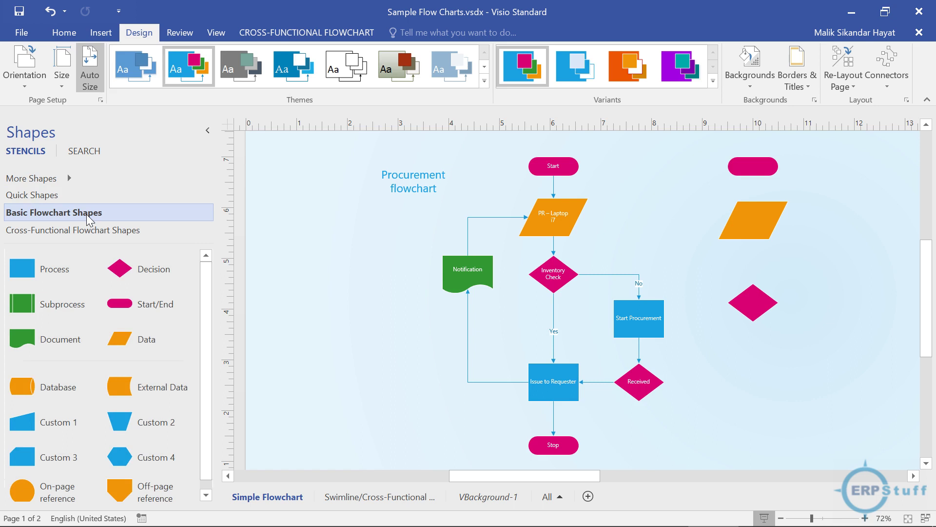
click(78, 194)
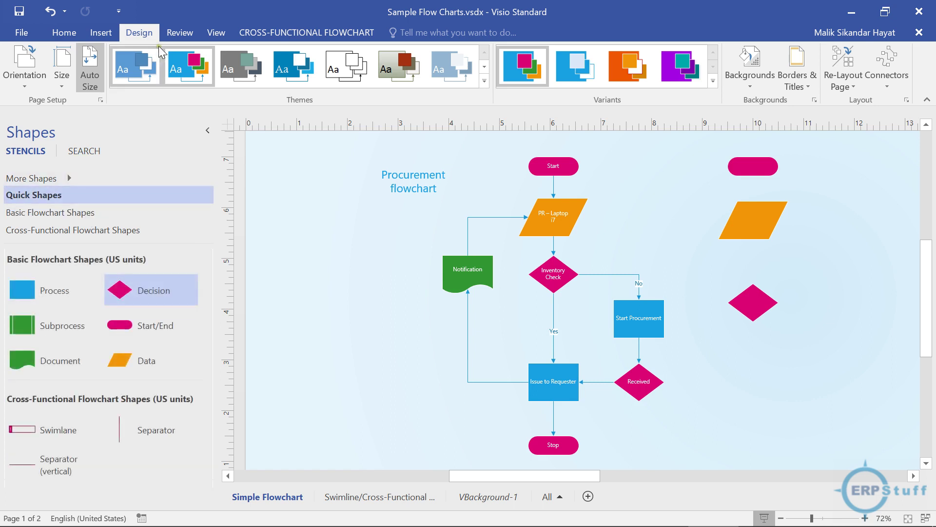
Connect the new Start/End shape to the Data shape, and the Data shape to the Decision shape, using the Connector tool.
click(102, 33)
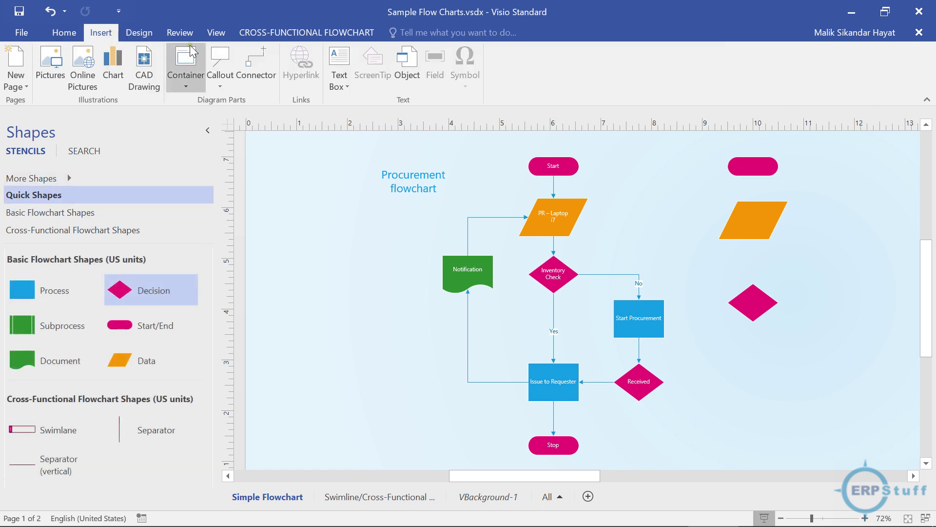
click(265, 62)
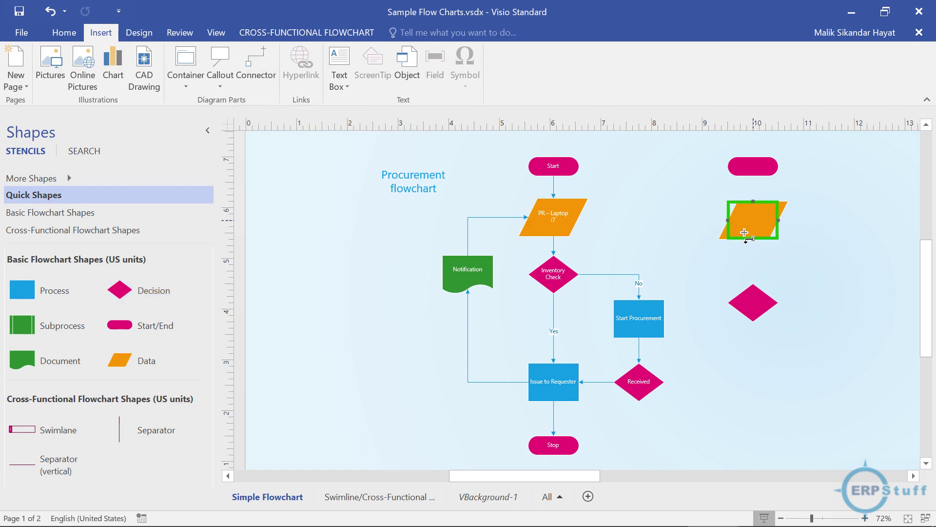
drag(753, 176, 753, 201)
mouse_move(754, 246)
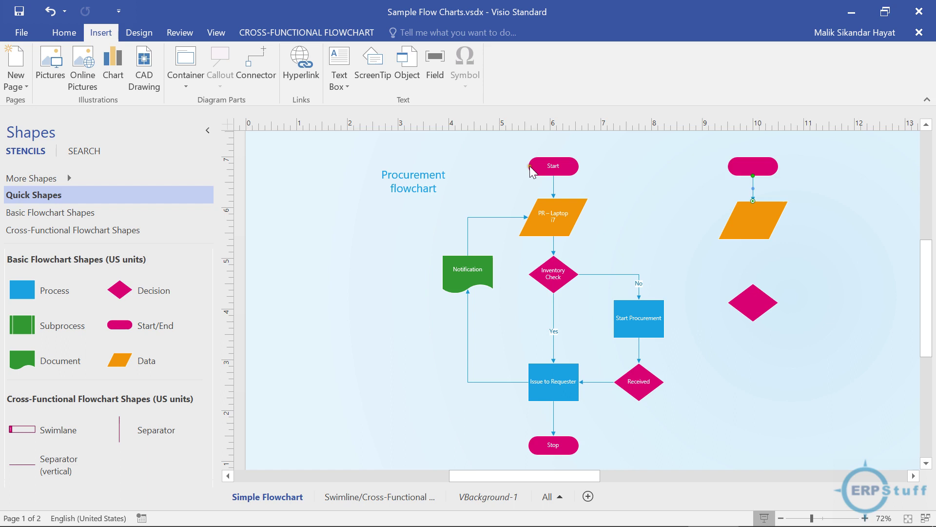
click(272, 74)
drag(753, 240, 753, 286)
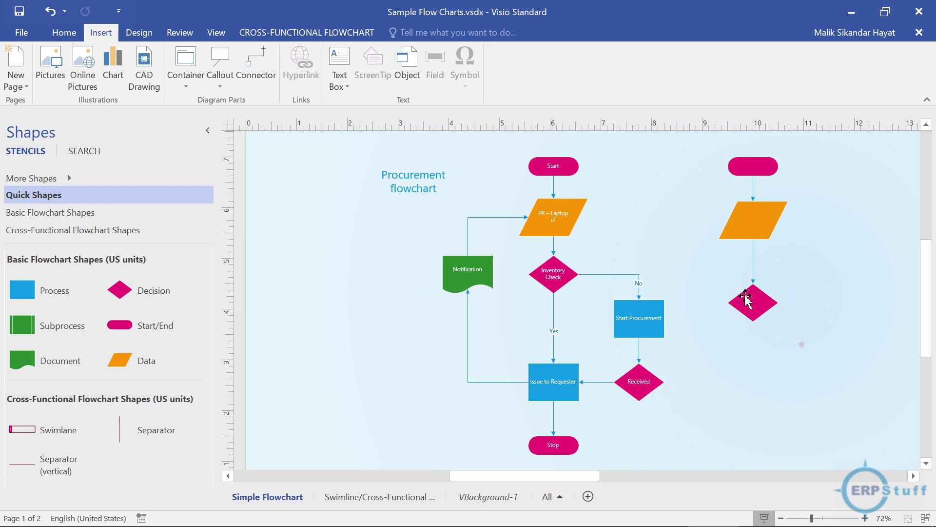
Nudge the new Decision shape to the right, out of line with the Data shape above it.
click(748, 303)
key(Right)
key(Right)
key(Right)
key(Right)
key(Right)
key(Right)
key(Right)
key(Right)
key(Right)
key(Right)
key(Right)
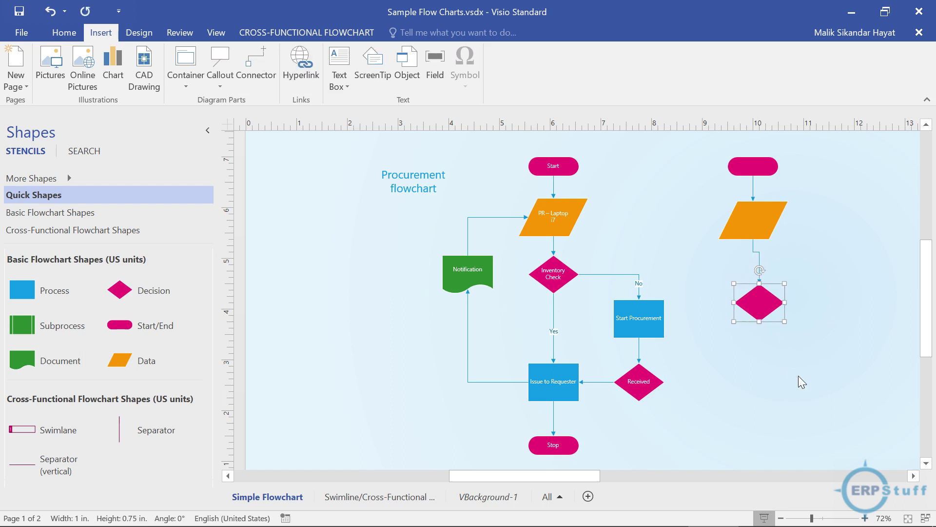
key(Down)
key(Down)
key(Down)
key(Up)
key(Up)
key(Up)
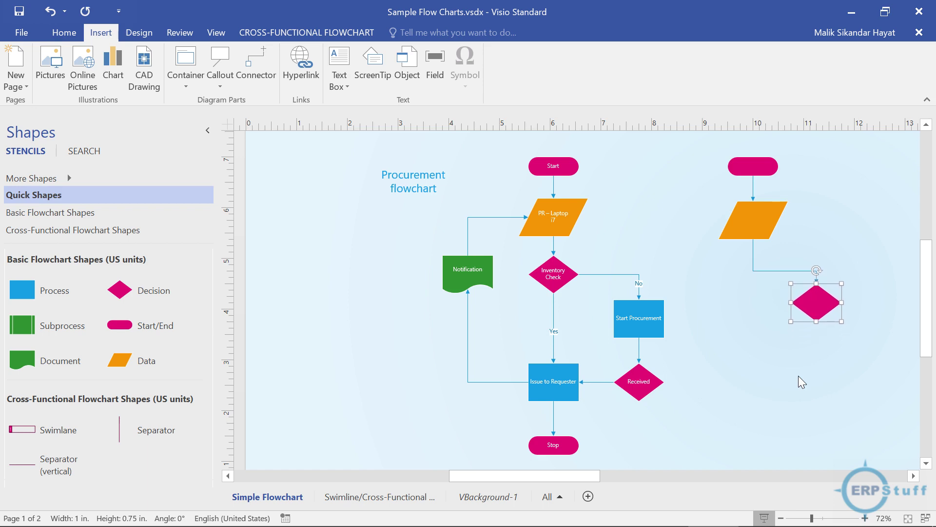
Nudge the new Data shape to the right, away from its alignment under the Start/End shape.
click(754, 232)
key(Right)
key(Right)
key(Right)
key(Right)
key(Right)
key(Right)
key(Right)
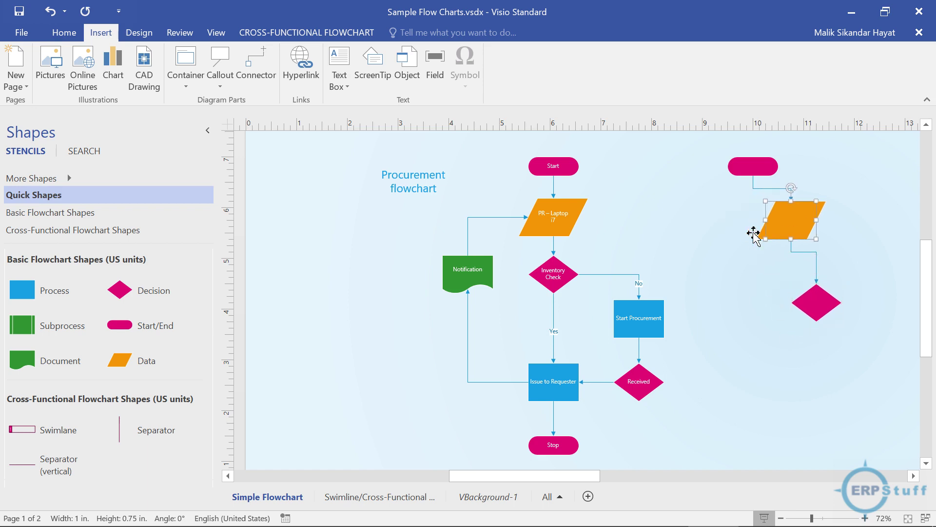
key(Right)
key(Right)
Move the new Decision shape left and well below the Data shape, leaving room between them.
click(818, 300)
key(Left)
key(Left)
key(Left)
key(Left)
key(Left)
key(Left)
key(Left)
key(Left)
key(Left)
key(Left)
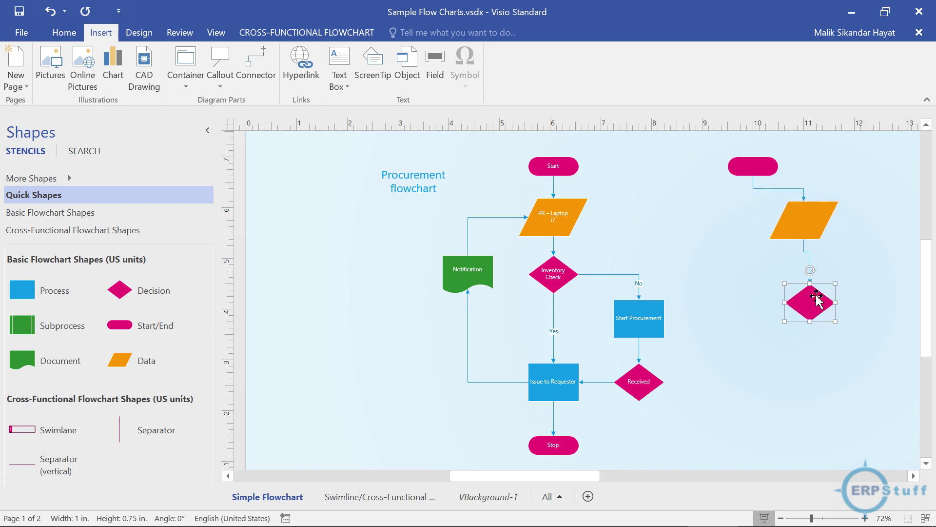
key(Down)
key(Down)
key(Down)
key(Down)
key(Down)
key(Down)
key(Down)
key(Down)
key(Down)
key(Down)
key(Down)
key(Down)
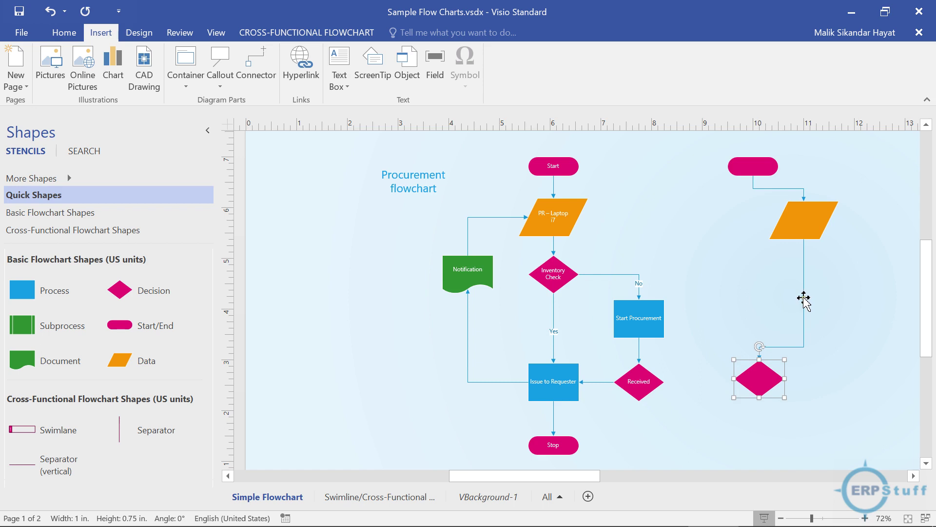
Insert a Process shape into the connector between the new Data and Decision shapes, and move the Decision up closer to it.
click(846, 309)
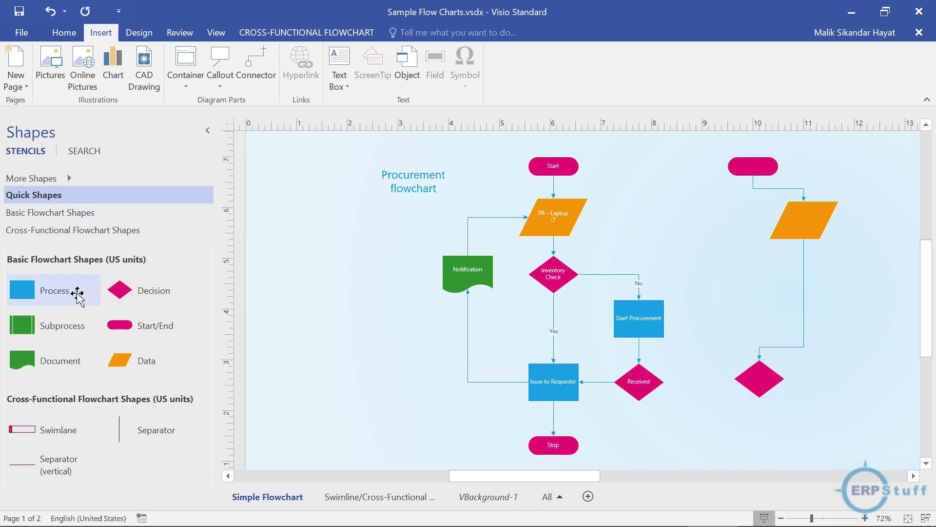
drag(34, 292, 806, 305)
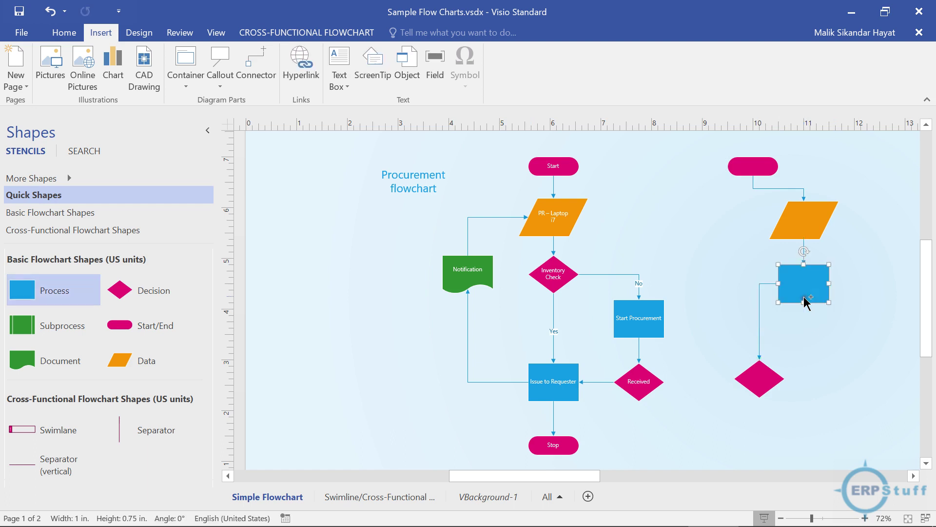
click(841, 331)
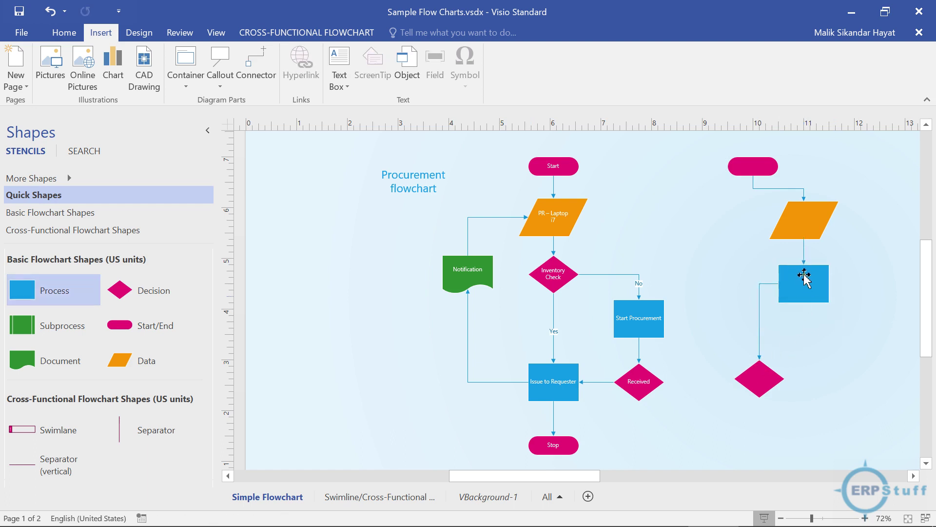
mouse_move(757, 366)
drag(758, 386, 765, 354)
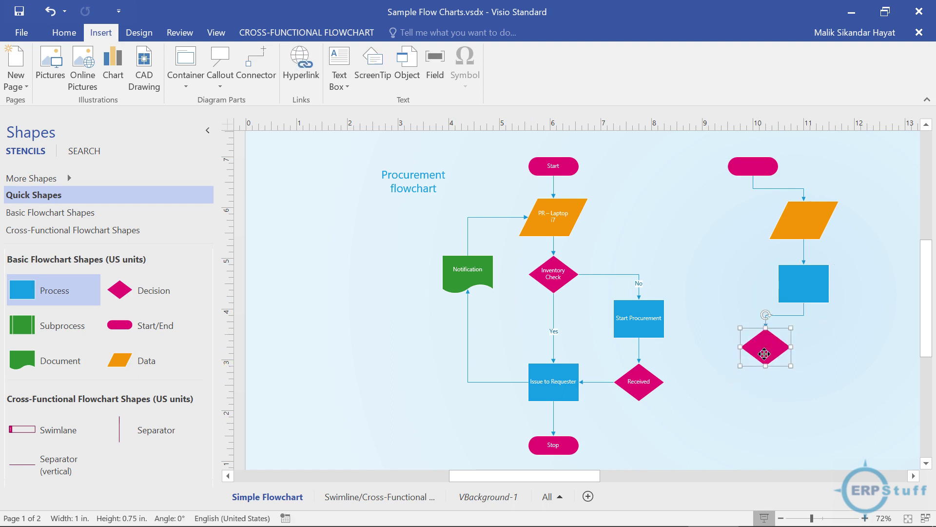
click(826, 381)
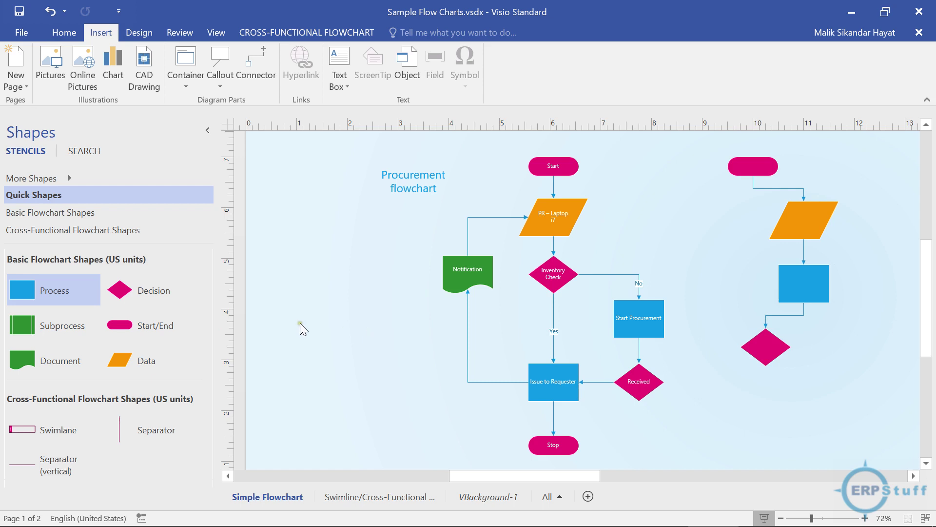
Add a Start/End shape directly below the new Decision shape and connect the Decision to it.
drag(141, 326, 772, 418)
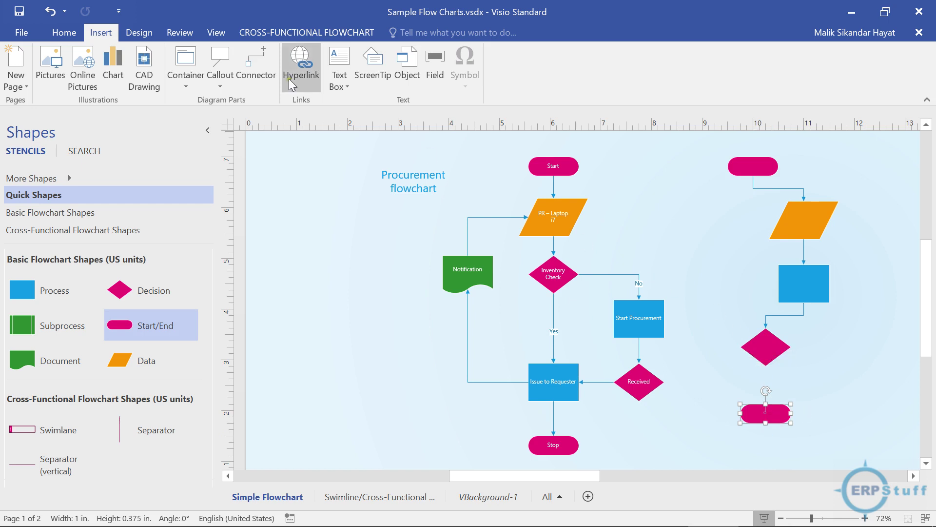
click(250, 75)
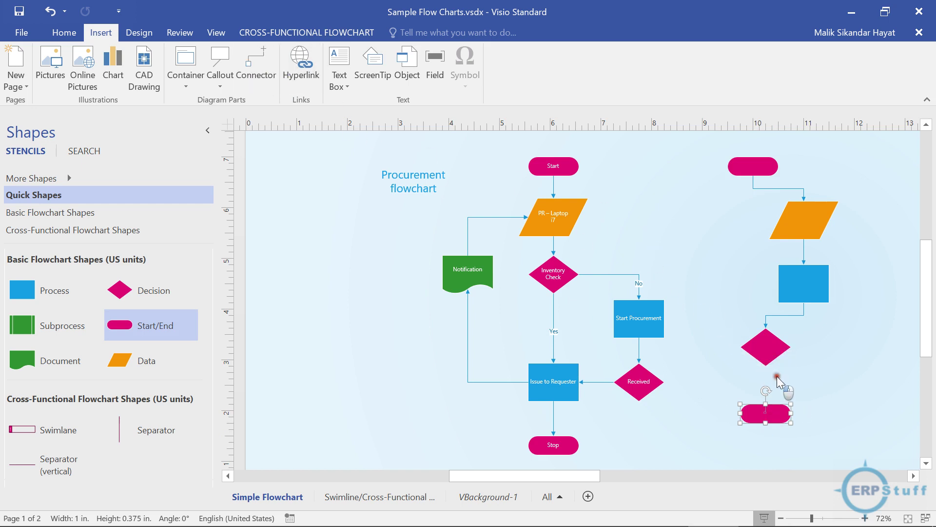
click(251, 62)
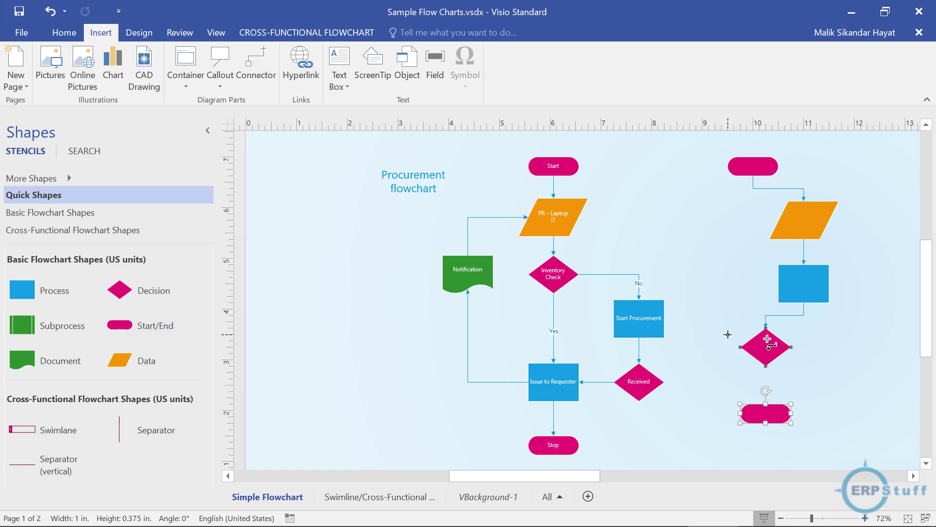
drag(767, 365, 766, 404)
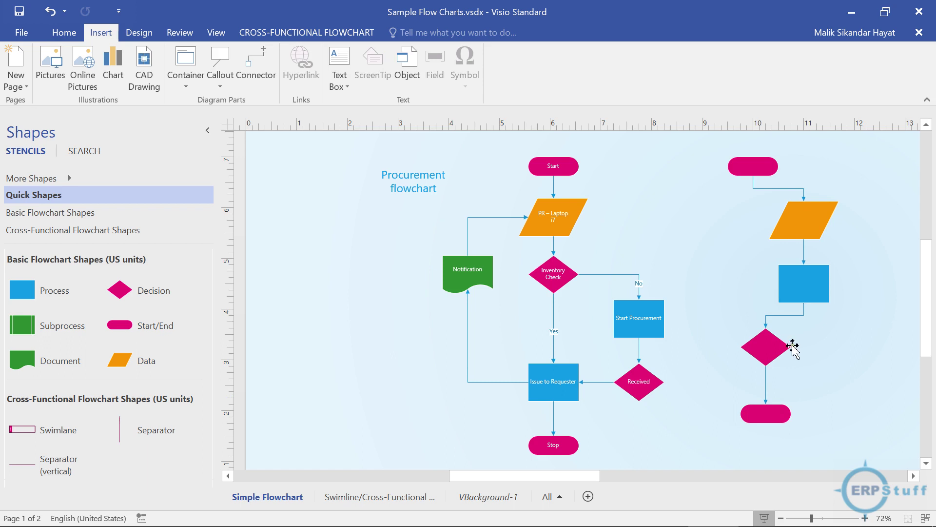
Place a Process shape to the right of the new Decision shape.
drag(27, 291, 853, 352)
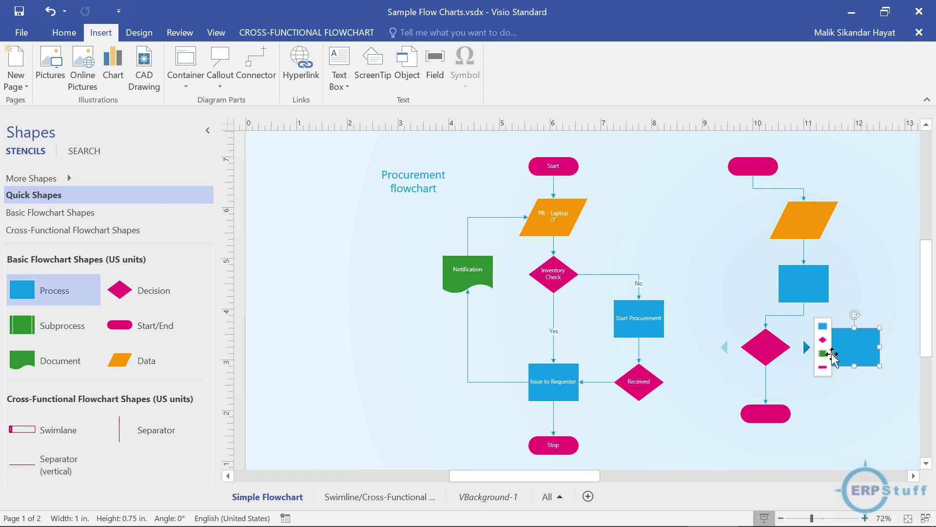
Label the connector between the new Decision shape and the Start/End shape below it "NO".
click(767, 390)
double_click(766, 390)
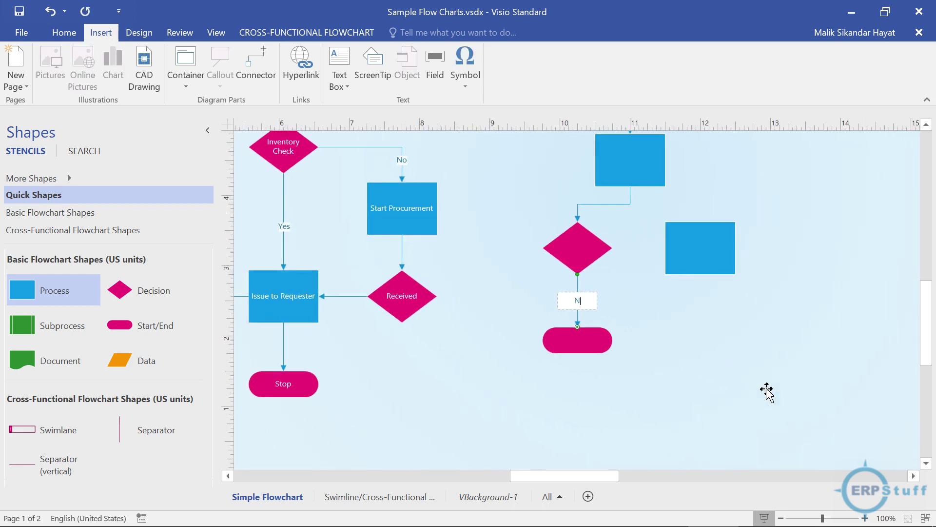
click(719, 336)
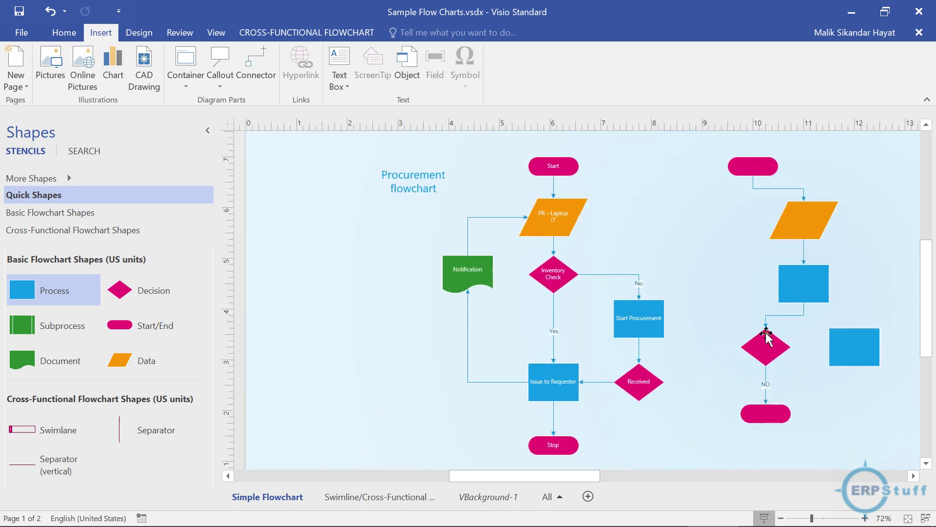
Connect the new Decision shape to the Process shape on its right.
click(266, 80)
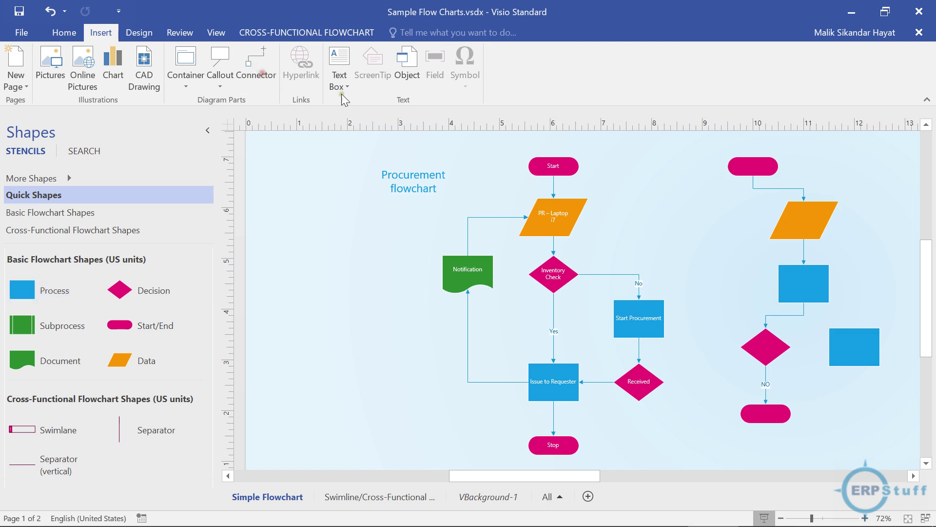
drag(786, 344, 829, 347)
click(810, 365)
Label the connector from the new Decision to the Process shape beside it "YES/TRUE".
double_click(811, 350)
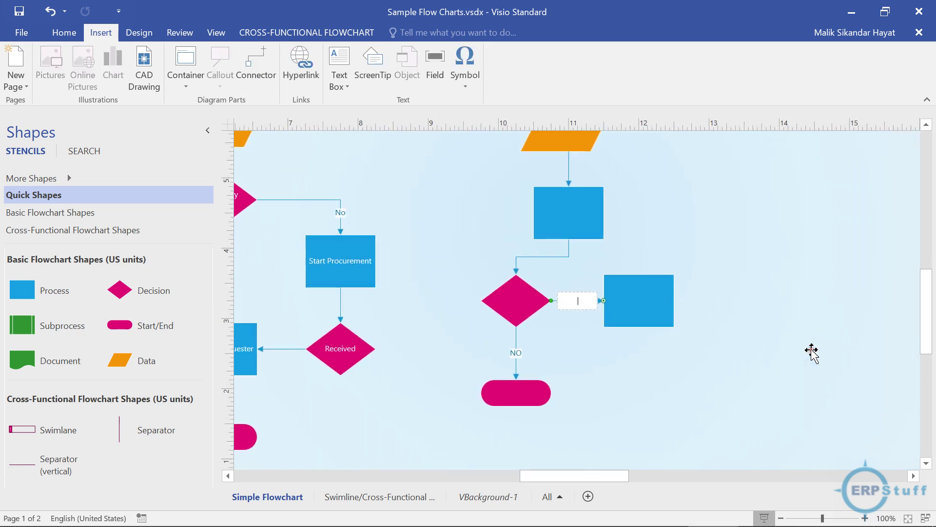
text(U)
key(BackSpace)
text(YES/TRUE)
click(687, 363)
key(ctrl+shift+w)
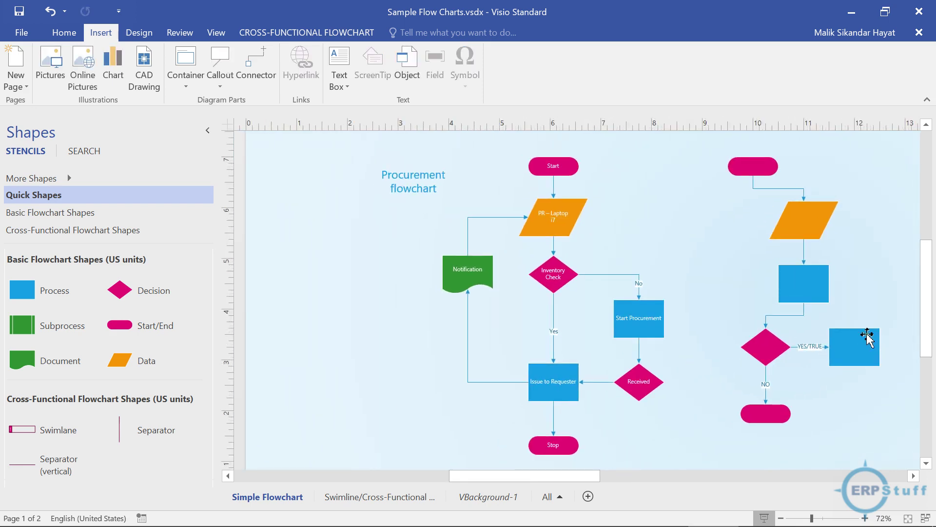
Label the Process shape above the new Decision "Material Check".
double_click(792, 278)
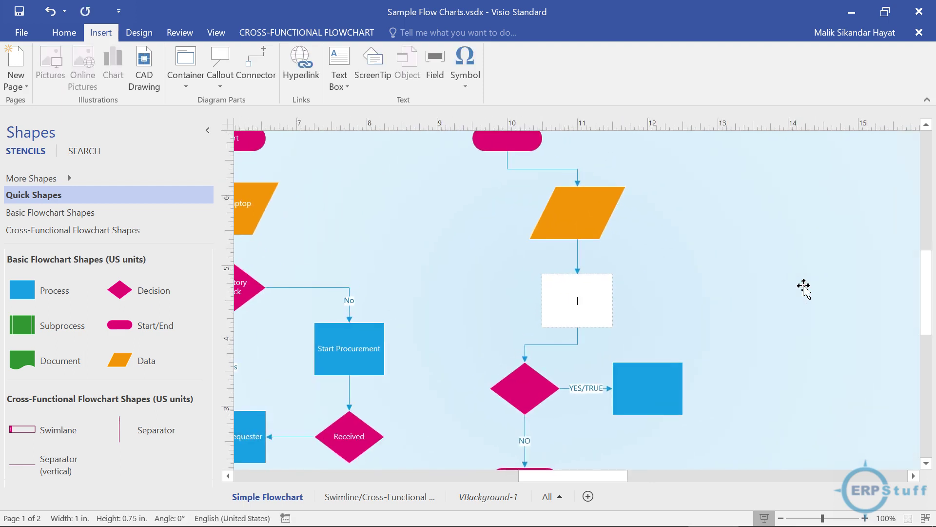
text(Material Check)
click(719, 318)
ctrl+scroll(718, 318, down, 3)
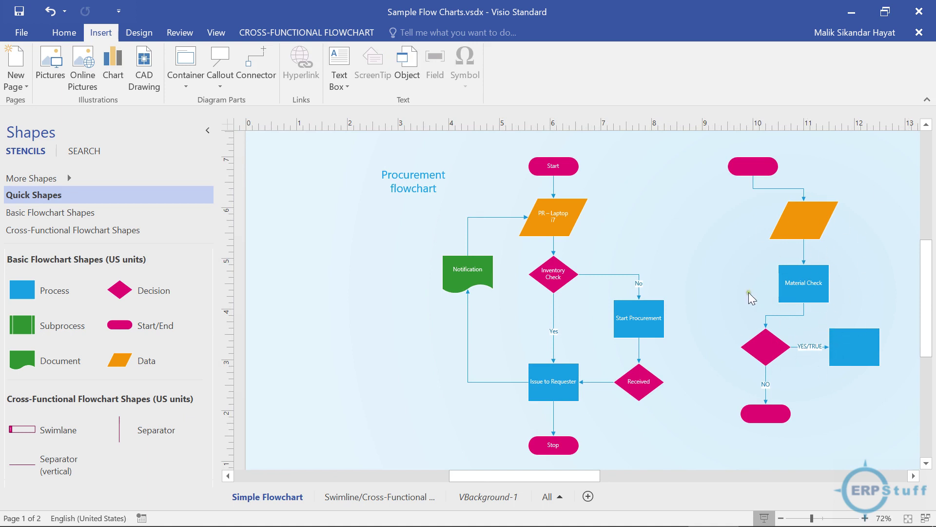
Label the Start/End shape at the bottom of the new flowchart "End".
mouse_move(804, 224)
mouse_move(808, 404)
double_click(769, 413)
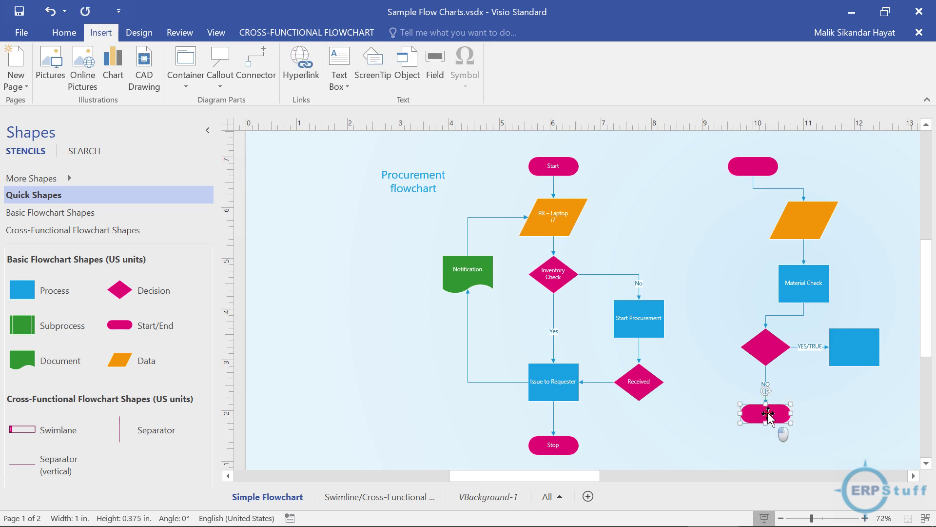
text(End)
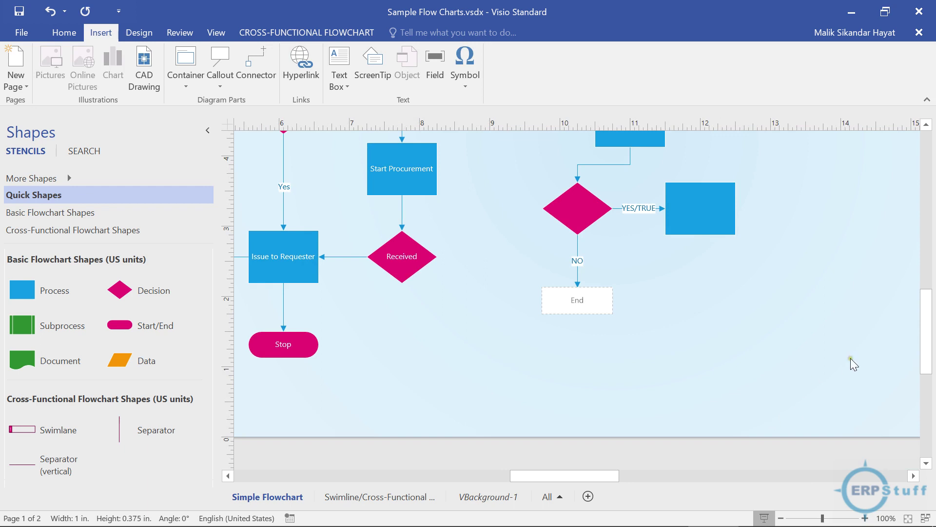
key(Escape)
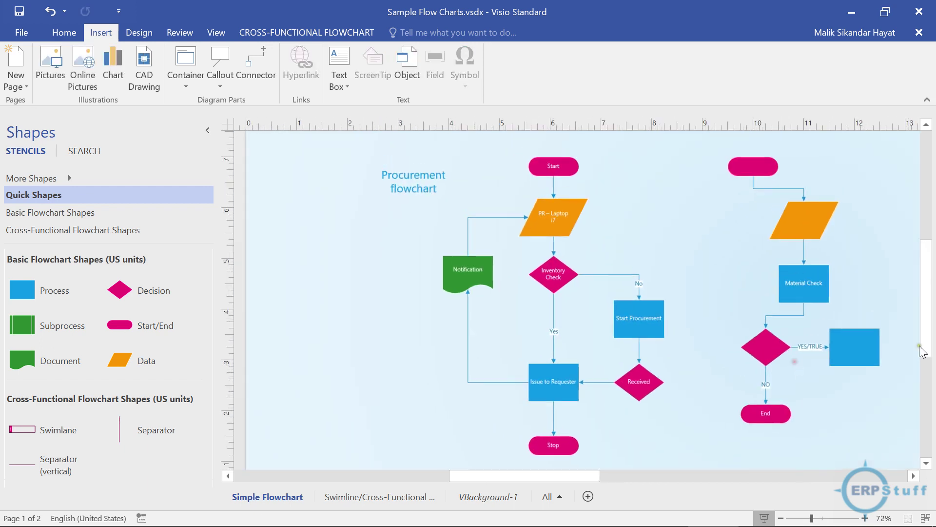
Label the Start/End shape at the top of the new flowchart "Start".
double_click(760, 171)
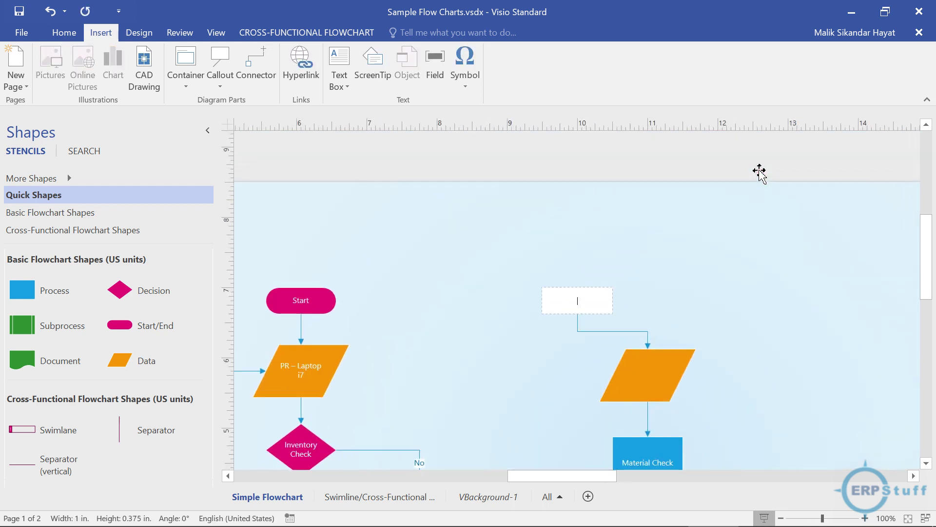
text(Start)
click(684, 233)
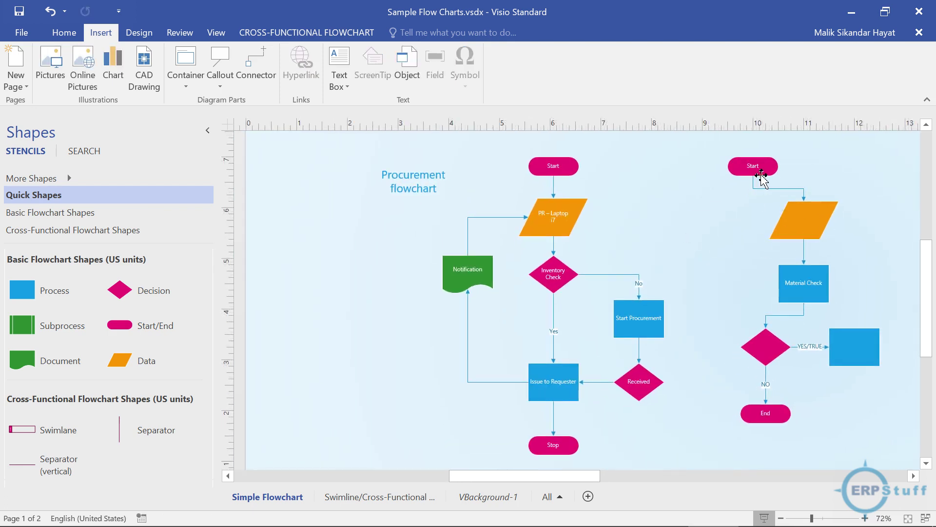
mouse_move(756, 169)
mouse_move(767, 419)
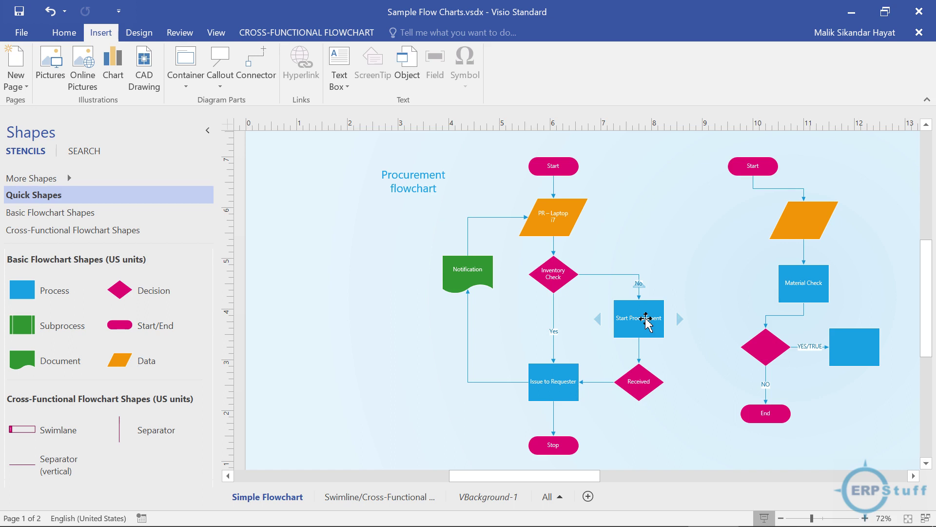
Go to the Swimline/Cross-Functional page and open the Department lane's label for editing.
click(360, 498)
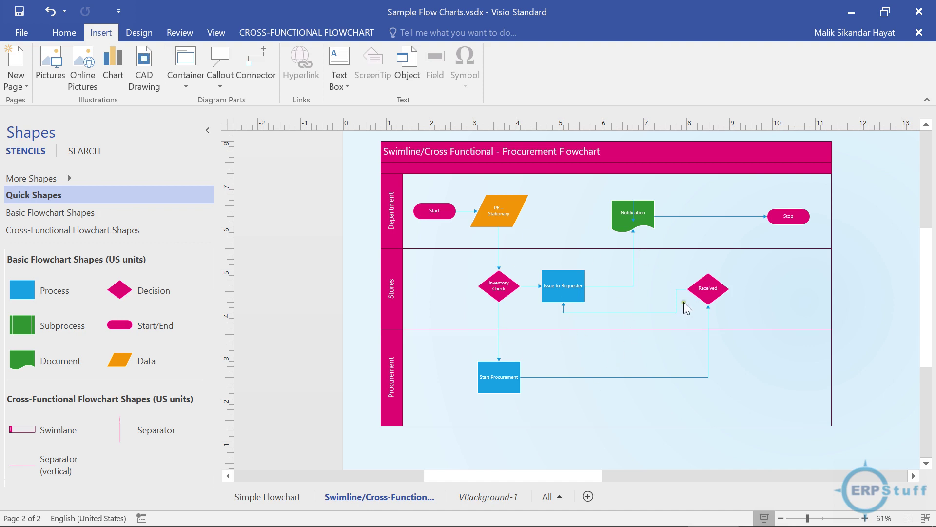
mouse_move(564, 256)
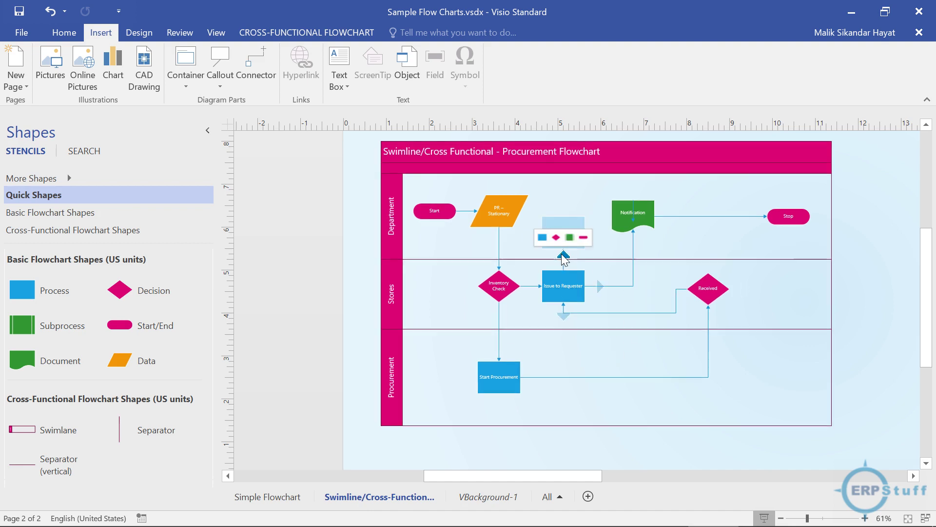
double_click(391, 221)
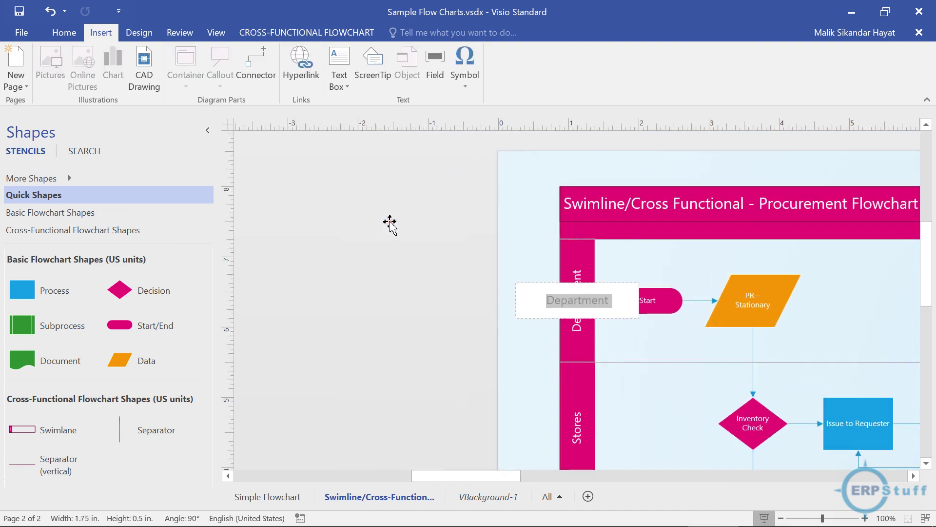
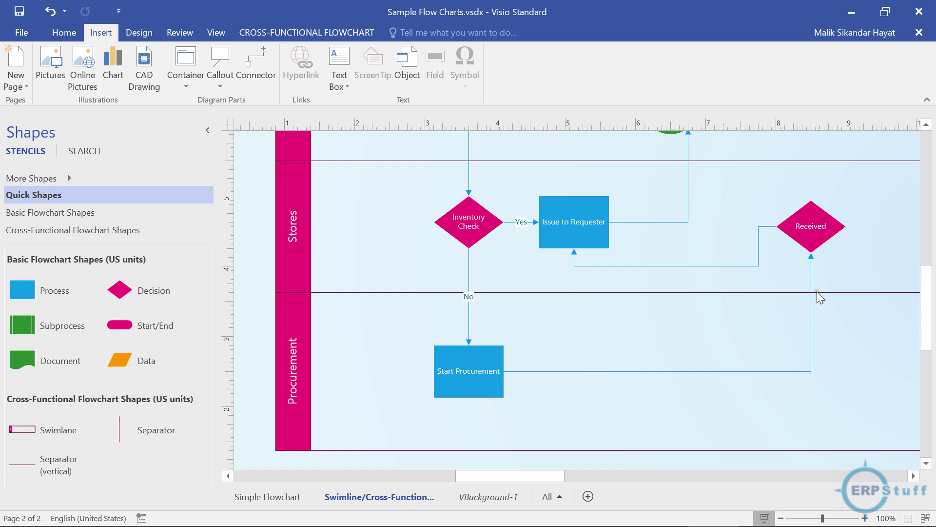
Examine the swimlane flow from Received through Issue to Requester and Notification to Stop across the lanes.
click(813, 234)
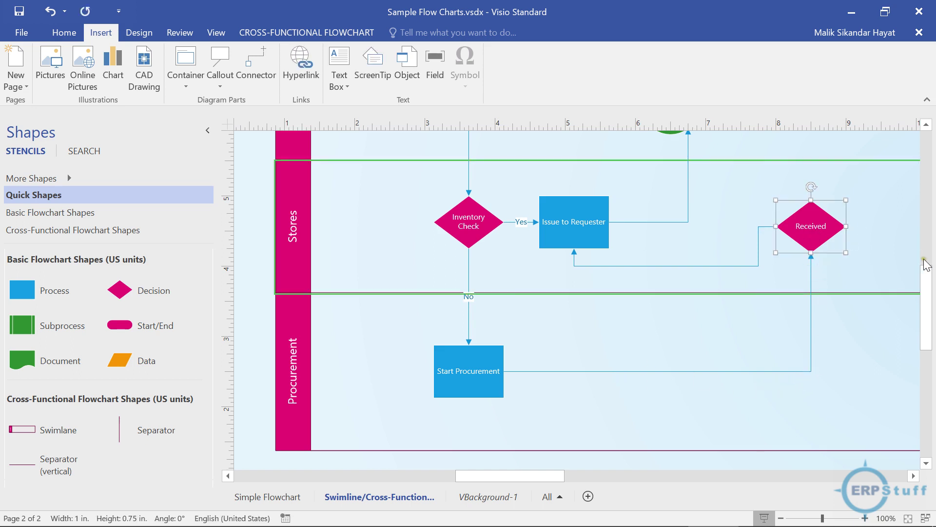
click(570, 238)
drag(928, 299, 928, 263)
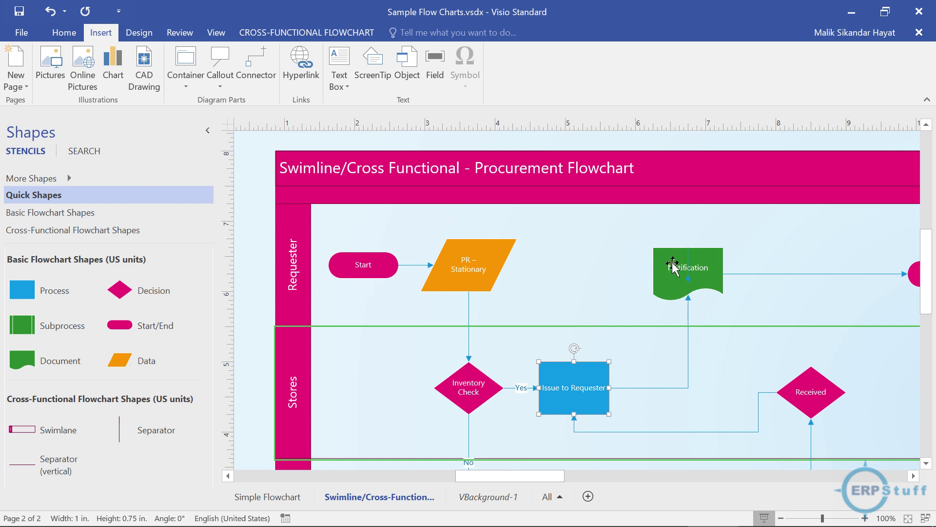
drag(551, 477, 584, 479)
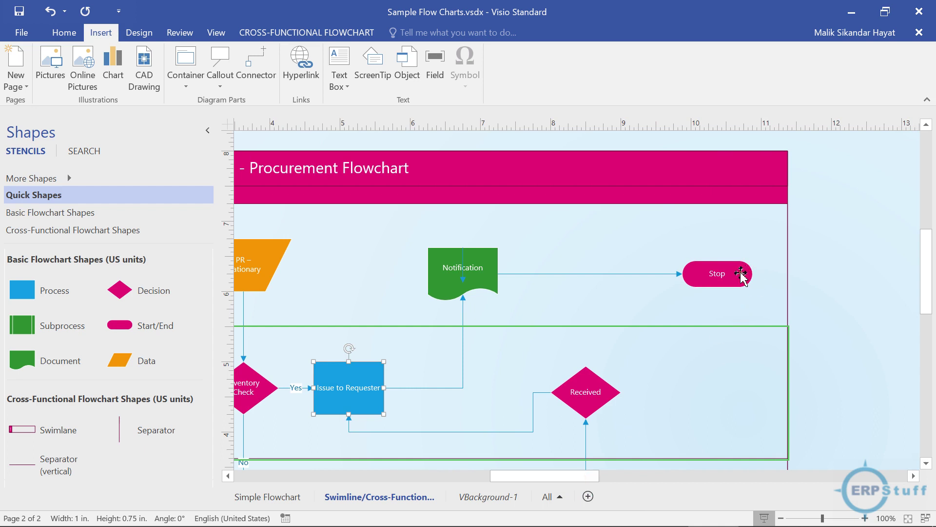
mouse_move(740, 274)
drag(588, 477, 545, 483)
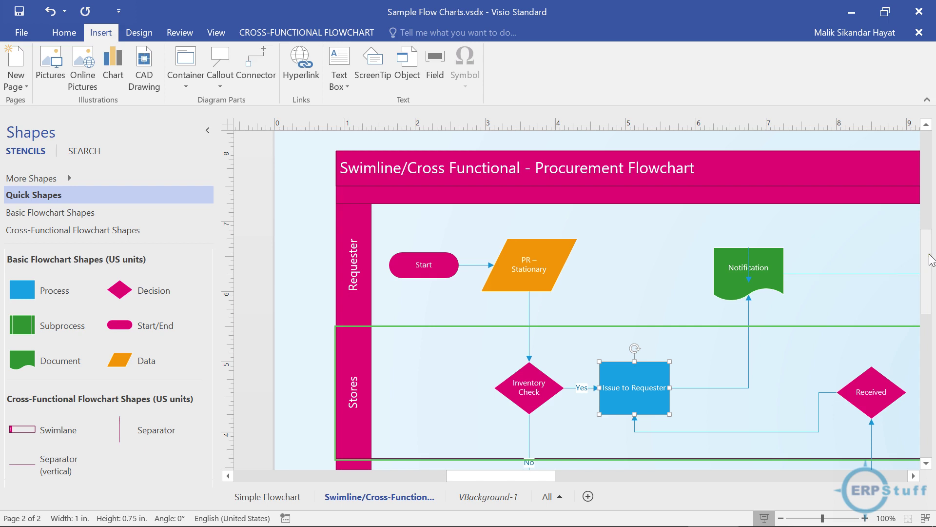
mouse_move(931, 258)
mouse_down()
mouse_move(932, 289)
mouse_move(933, 274)
mouse_up()
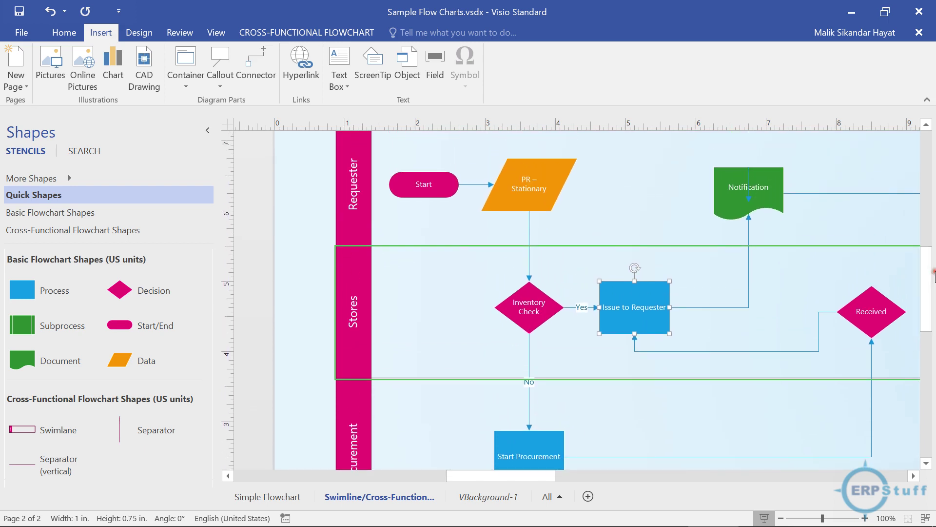
click(662, 219)
drag(927, 263, 931, 258)
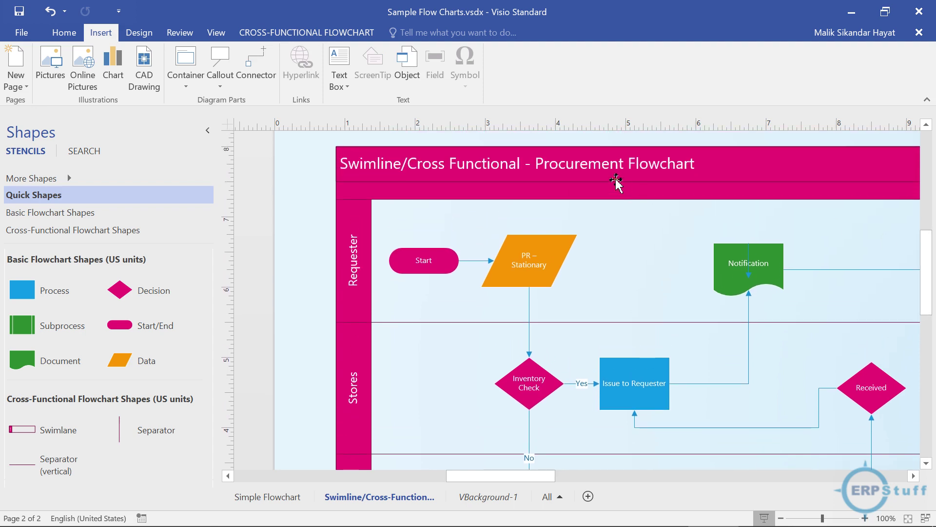
Add a new swimlane directly below the Procurement lane of the cross-functional flowchart.
drag(929, 246, 930, 296)
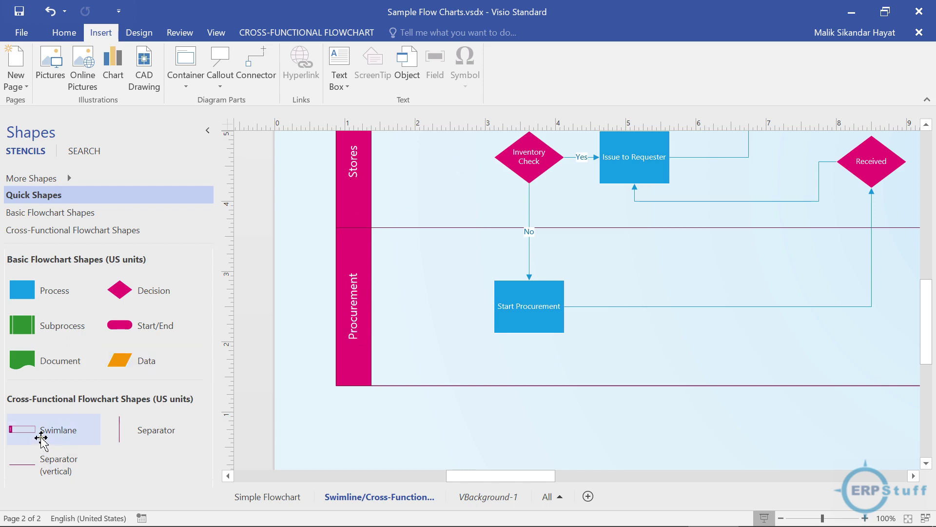
drag(42, 437, 516, 435)
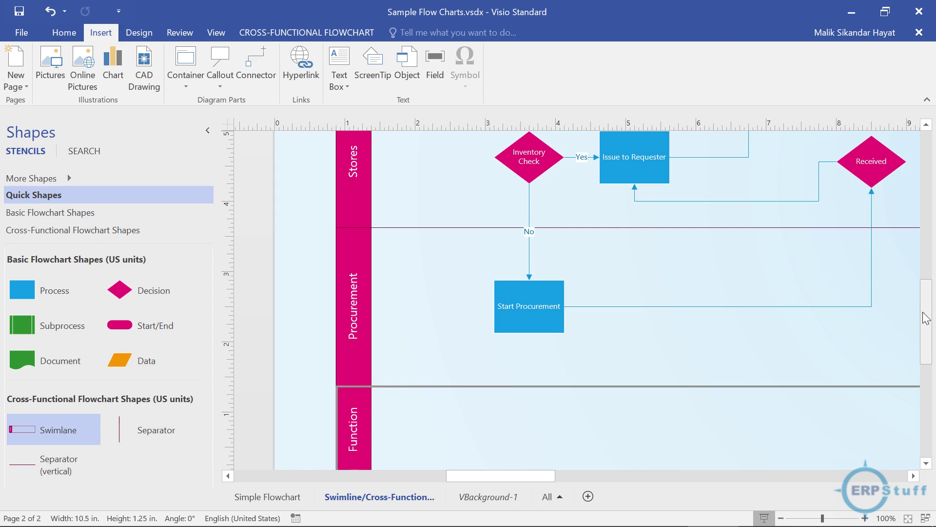
drag(927, 317, 929, 333)
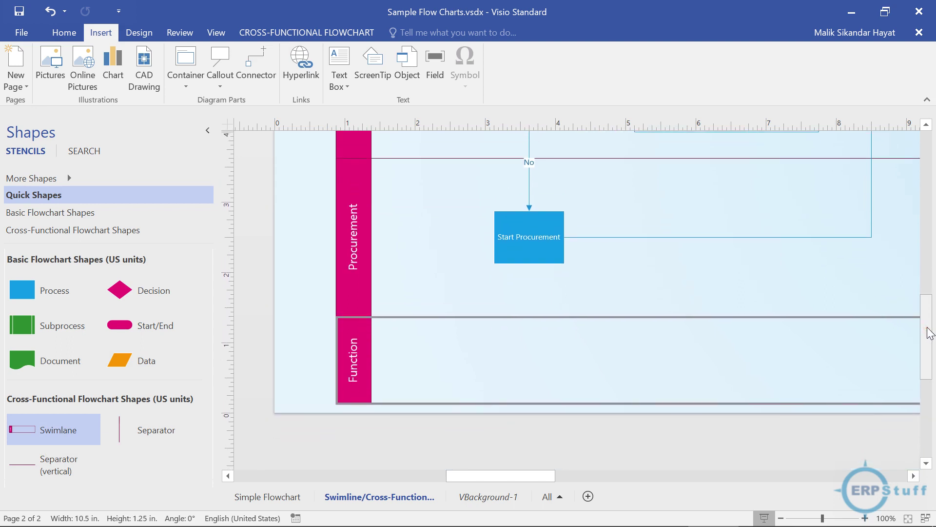
drag(929, 333, 928, 278)
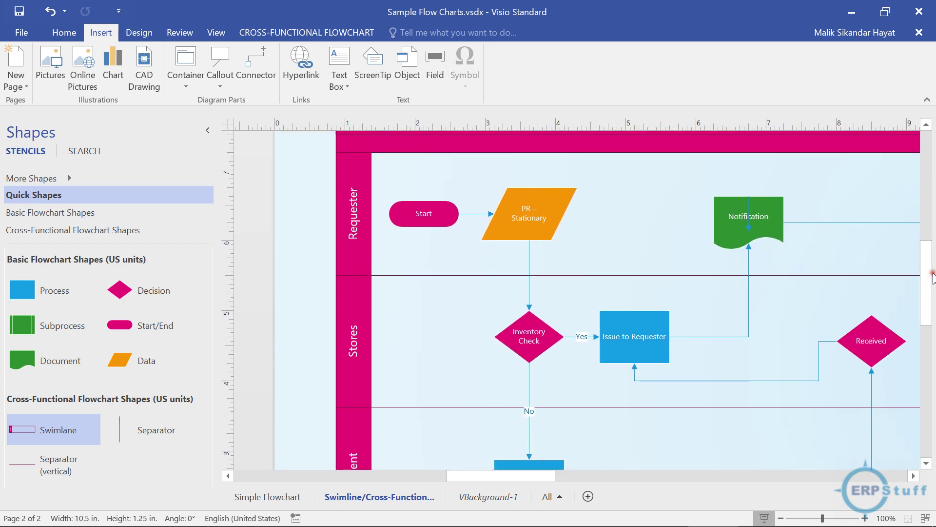
Add a new blank page to the document, keeping the Swimline/Cross-Functional page as the active one.
click(588, 496)
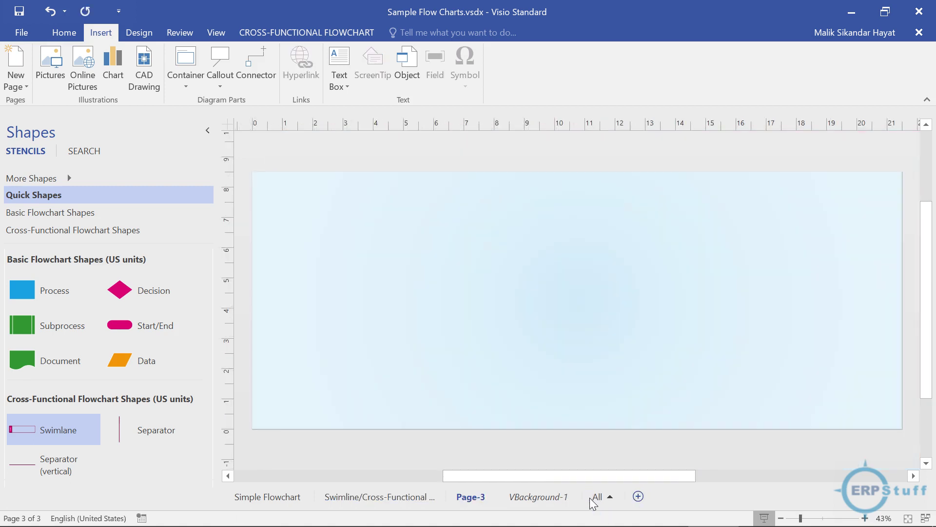
click(398, 496)
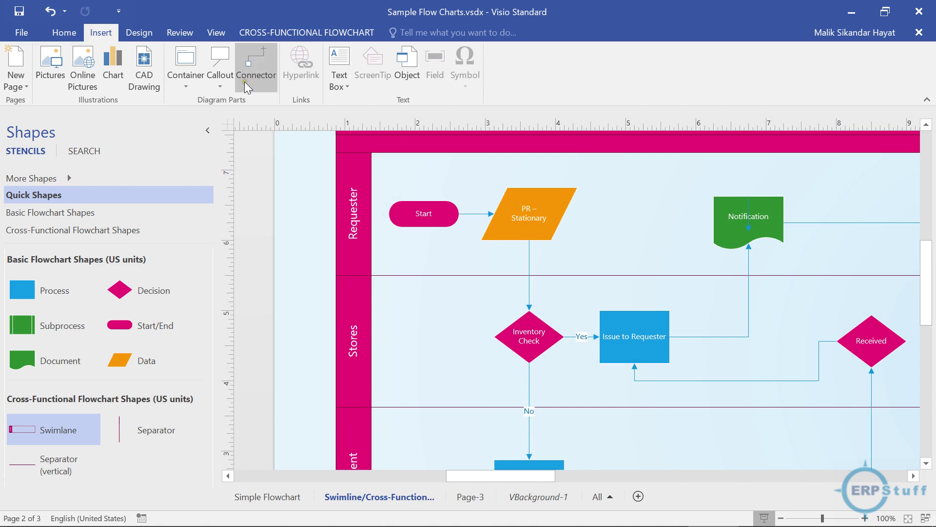
Preview alternative design themes on the cross-functional procurement flowchart without applying any of them.
click(139, 35)
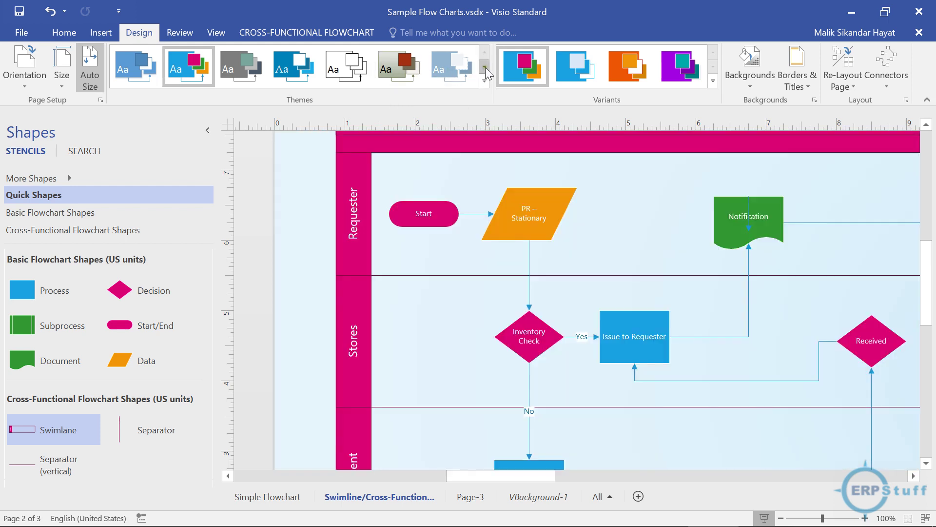
click(484, 68)
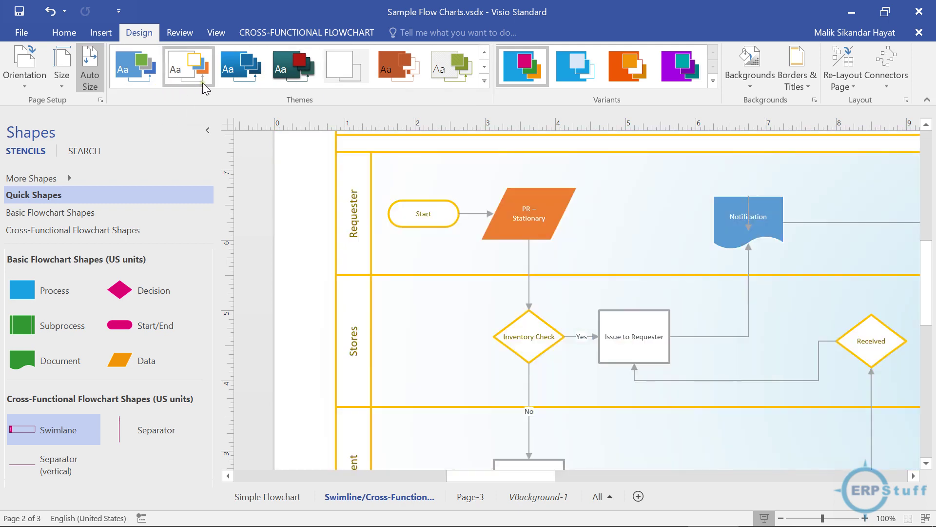
click(102, 32)
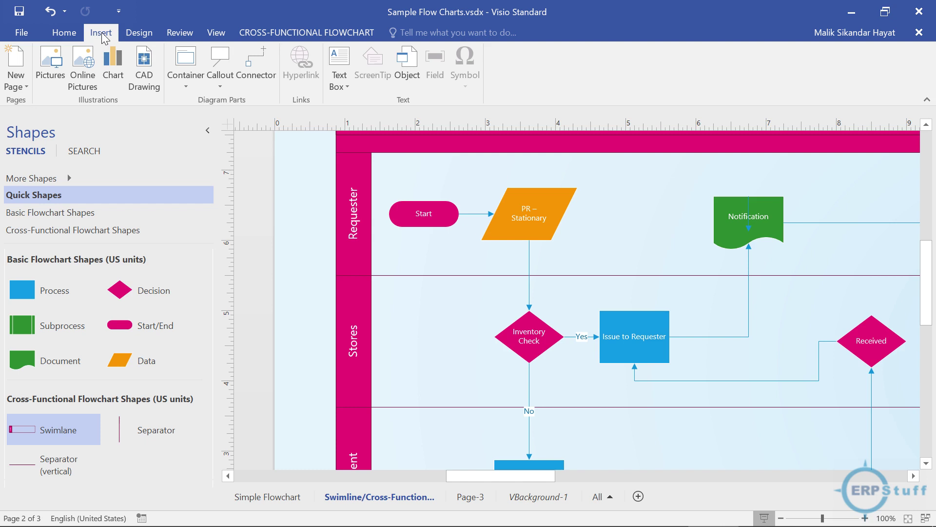
click(67, 40)
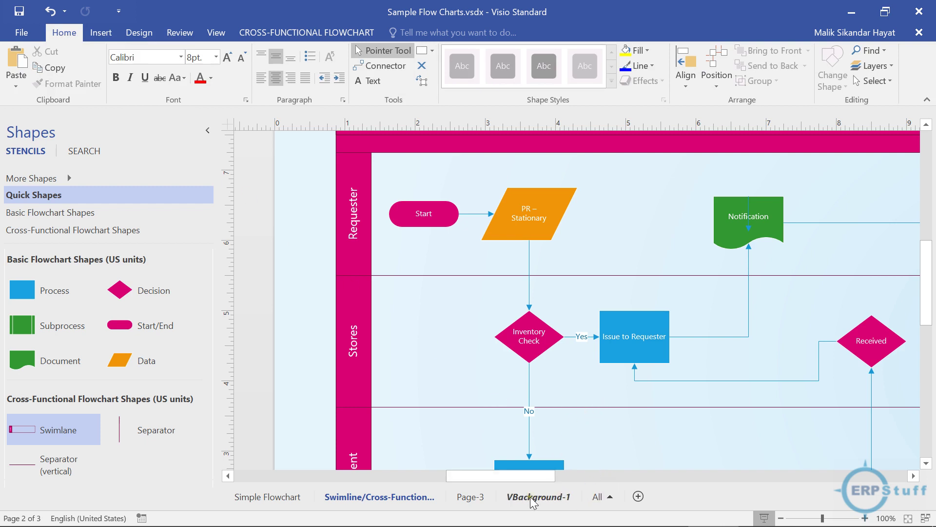
Place a horizontal swimlane in the upper left area of the blank Page-3 to start a new cross-functional flowchart.
click(472, 497)
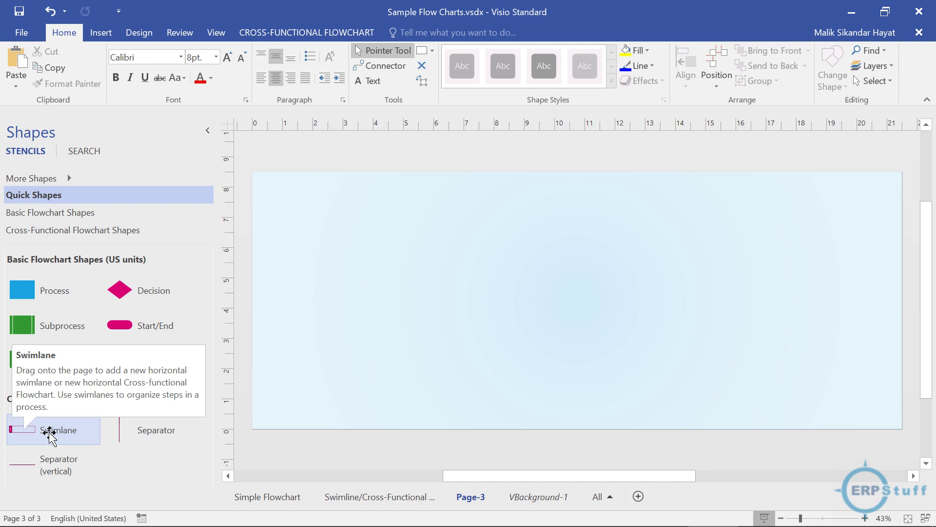
drag(51, 435, 385, 209)
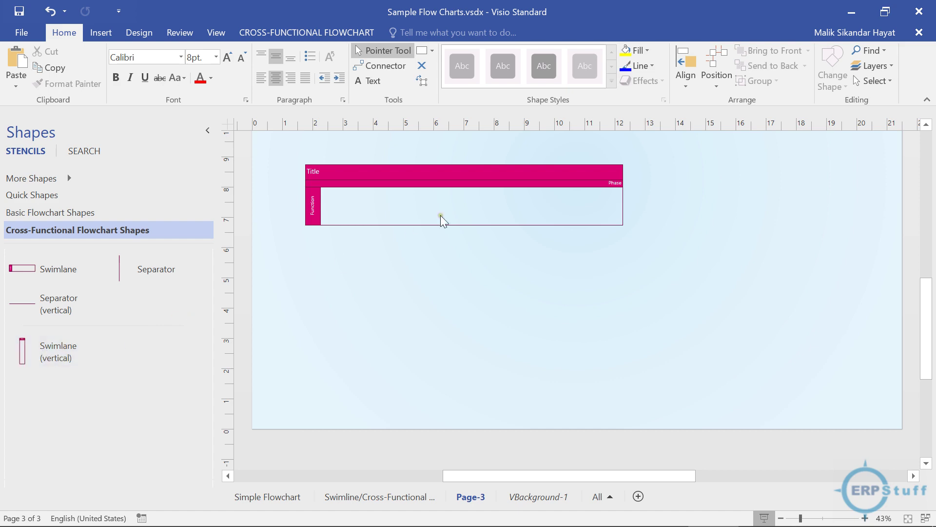
Delete the entire horizontal swimlane flowchart, including its title bar, from Page-3.
click(464, 184)
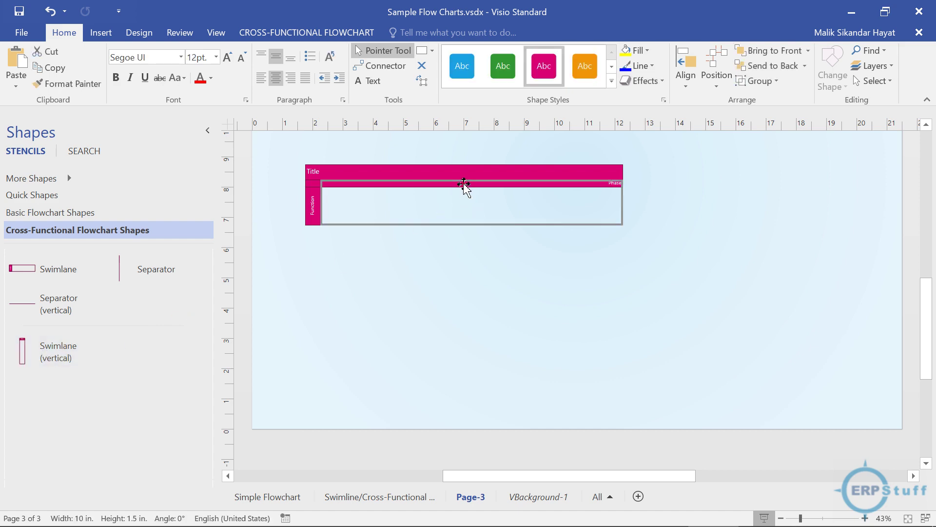
key(Delete)
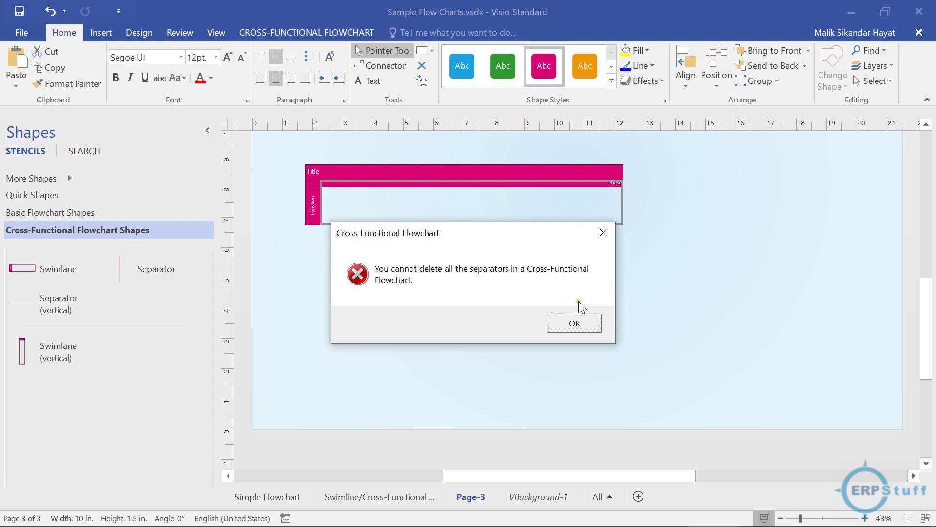
click(579, 324)
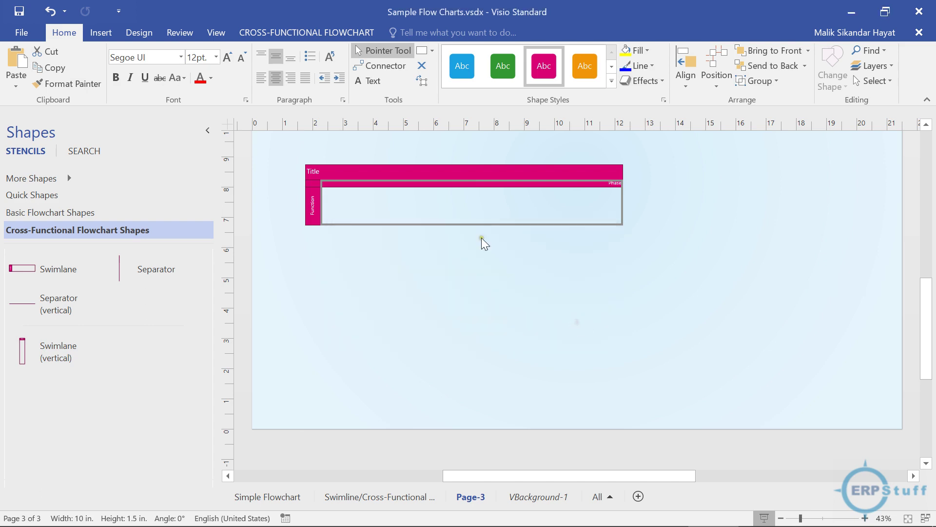
click(424, 178)
key(Delete)
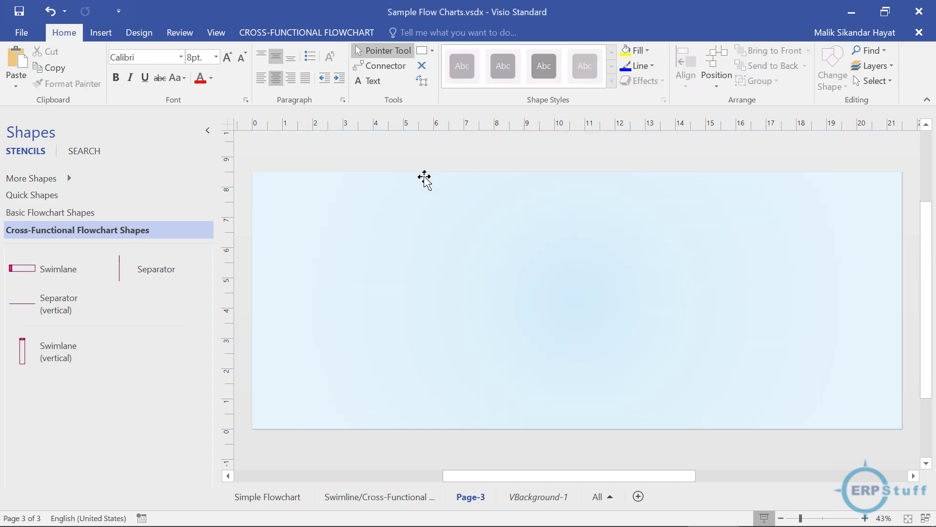
Place a vertical swimlane near the left edge of the empty Page-3 and widen its lane to roughly twice the width.
drag(41, 353, 337, 289)
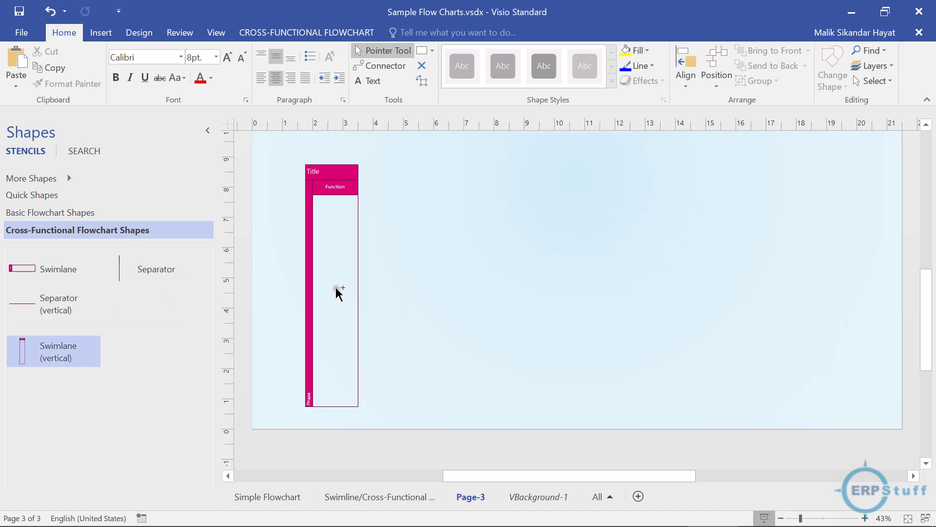
click(355, 291)
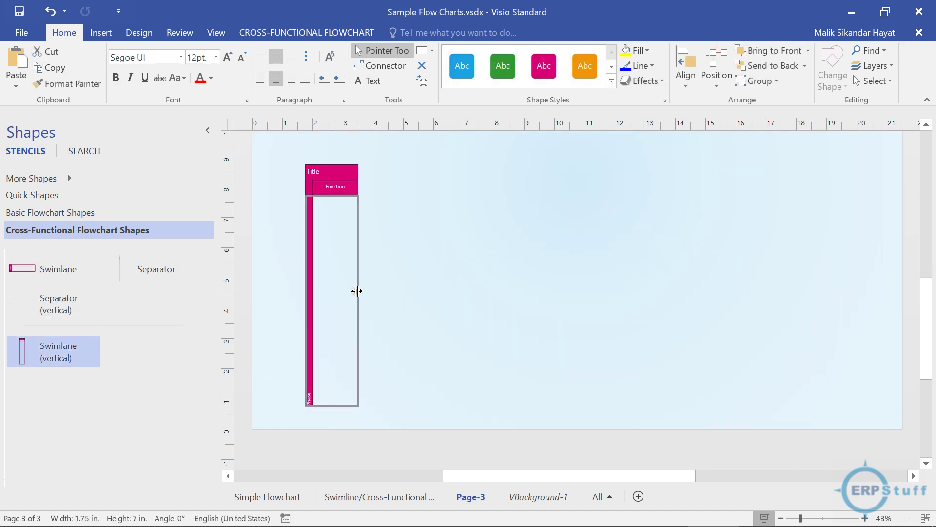
drag(359, 291, 412, 293)
Add three more vertical swimlanes side by side to the right of the widened first lane.
drag(65, 364, 437, 281)
drag(90, 365, 479, 282)
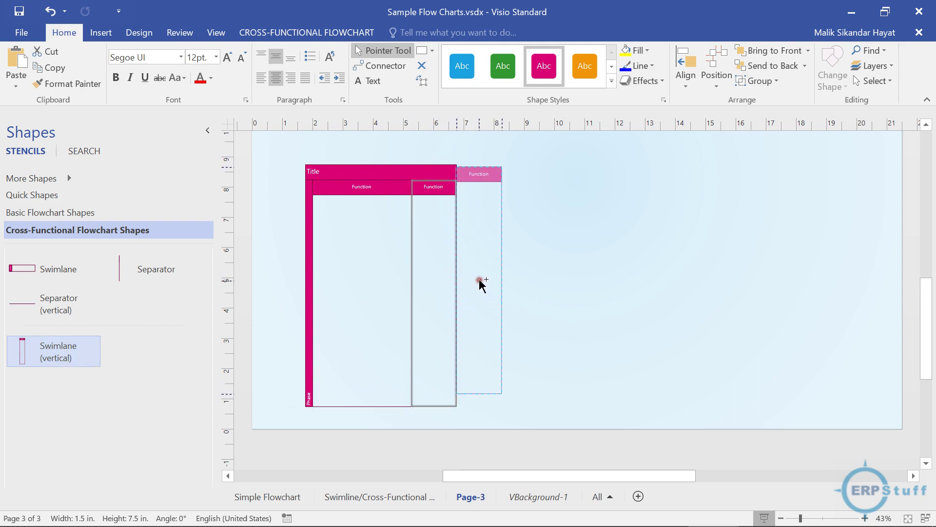
drag(92, 351, 530, 280)
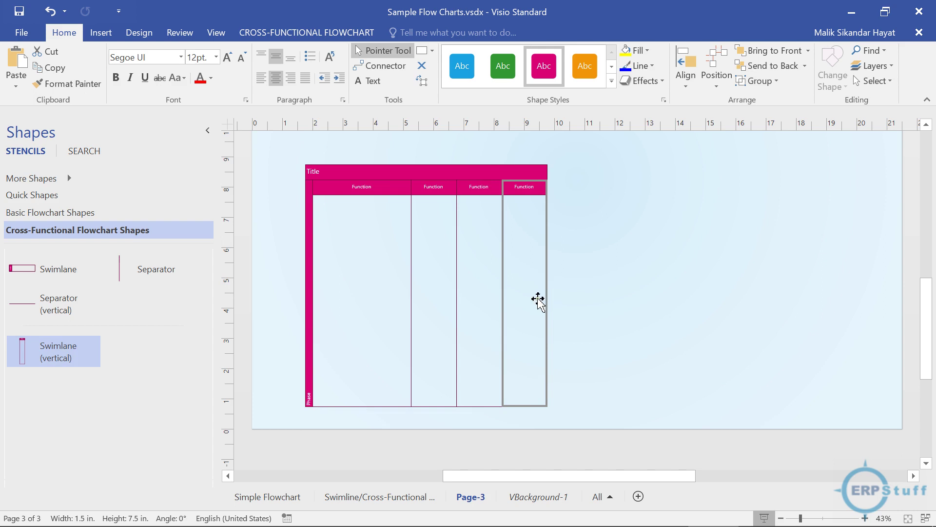
click(432, 296)
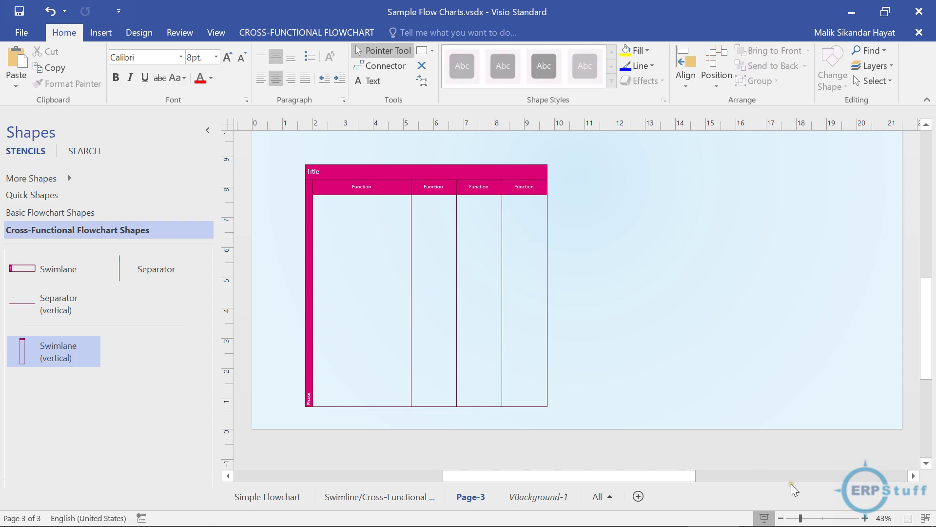
Inspect the vertical swimlane flowchart up close and review the page orientation options without changing them.
click(808, 519)
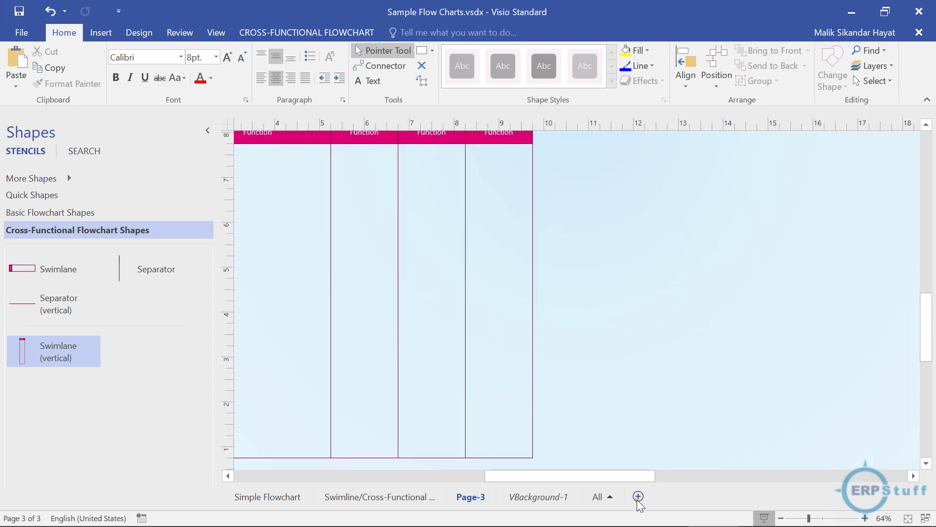
scroll(633, 484, left, 5)
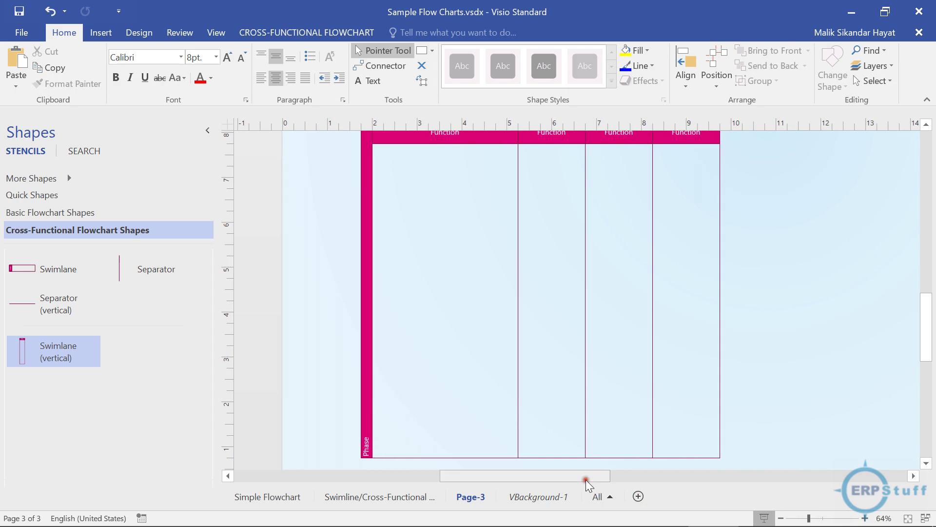
scroll(931, 297, up, 3)
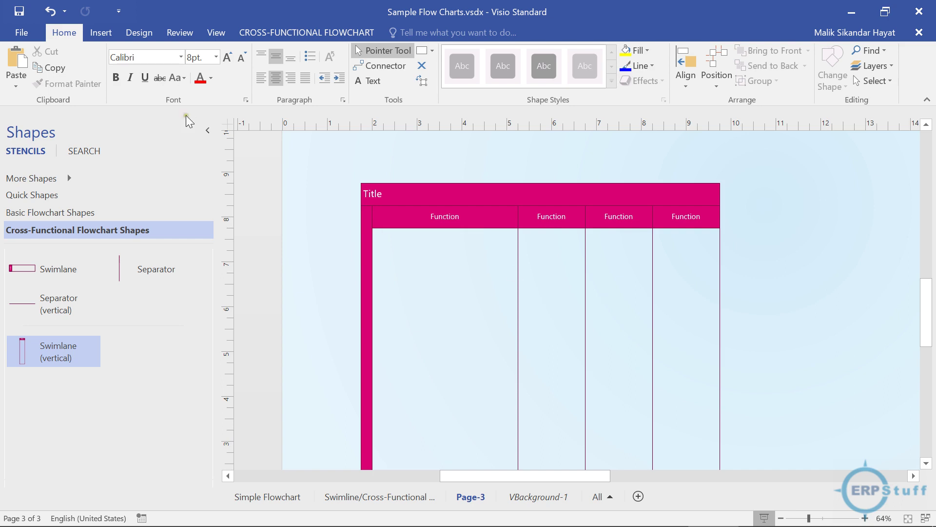
click(135, 37)
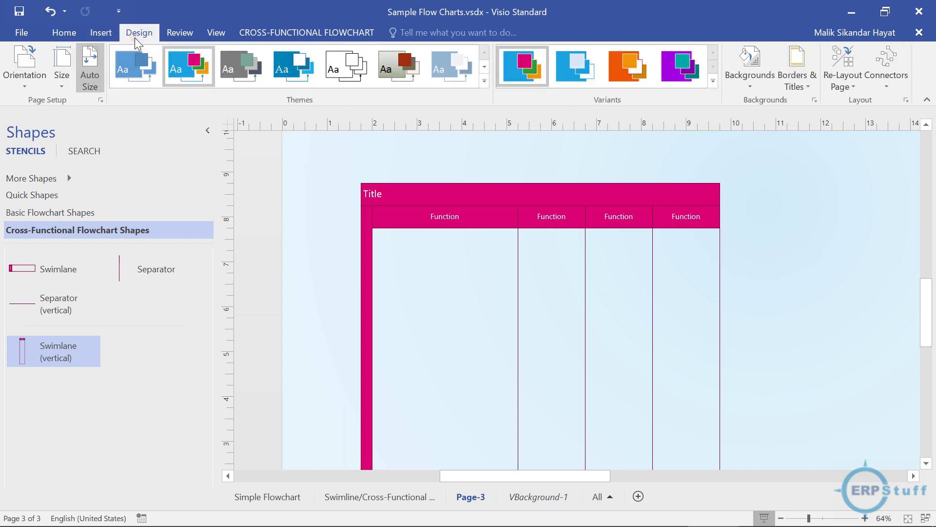
click(39, 86)
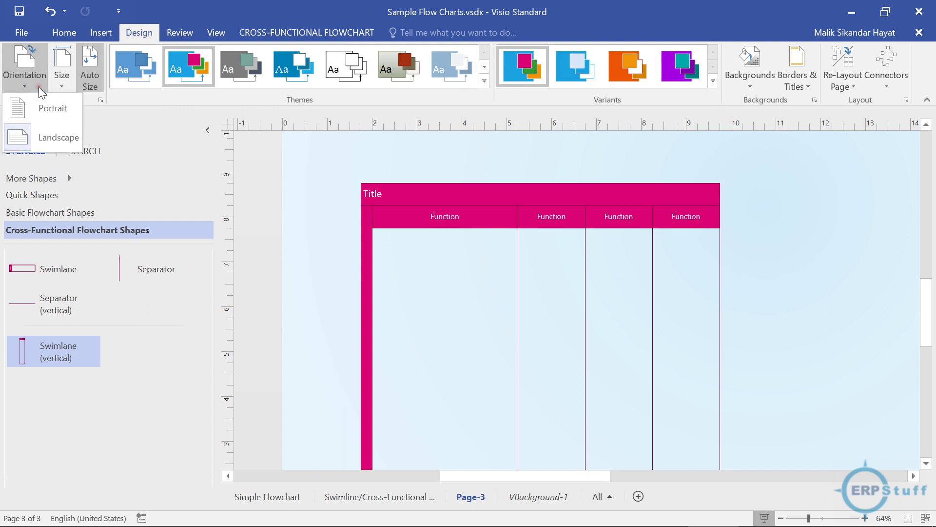
click(380, 158)
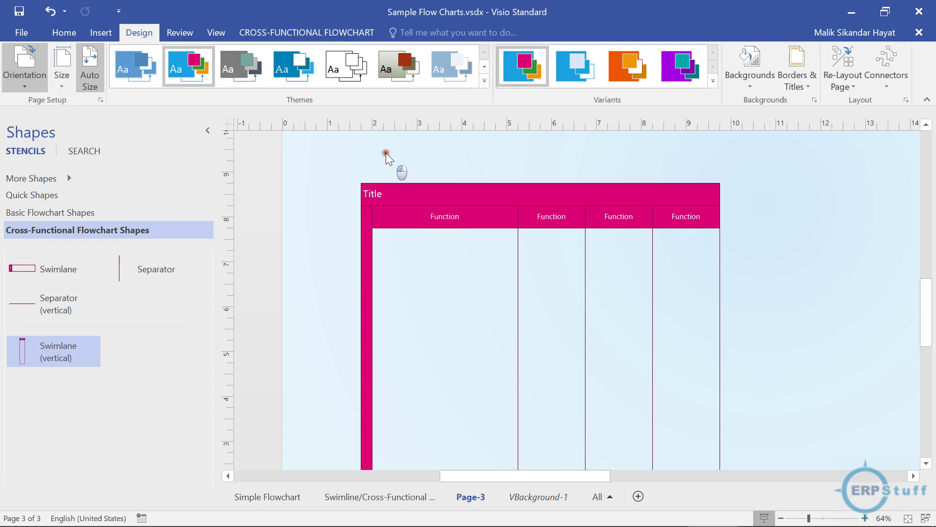
click(64, 35)
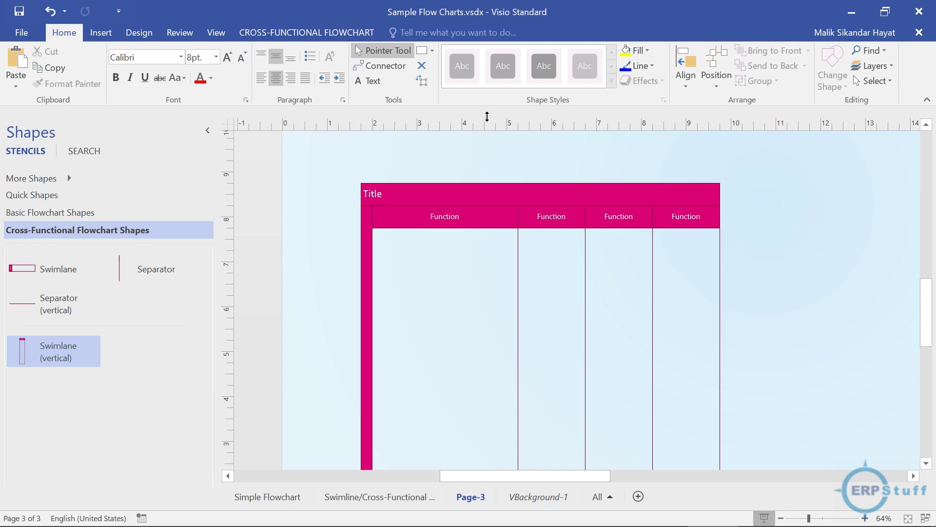
Apply a cross-functional flowchart style to the vertical swimlane chart that puts the title bar along its left side.
click(468, 204)
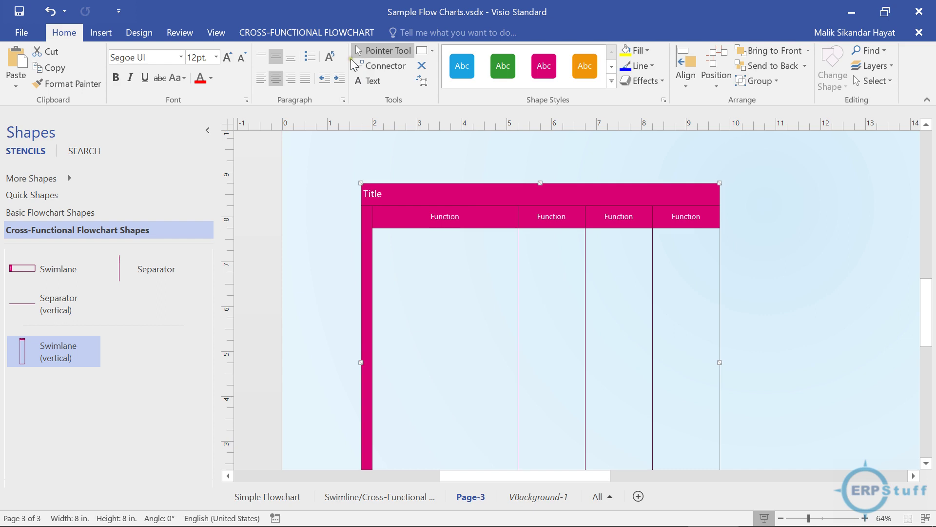
click(324, 34)
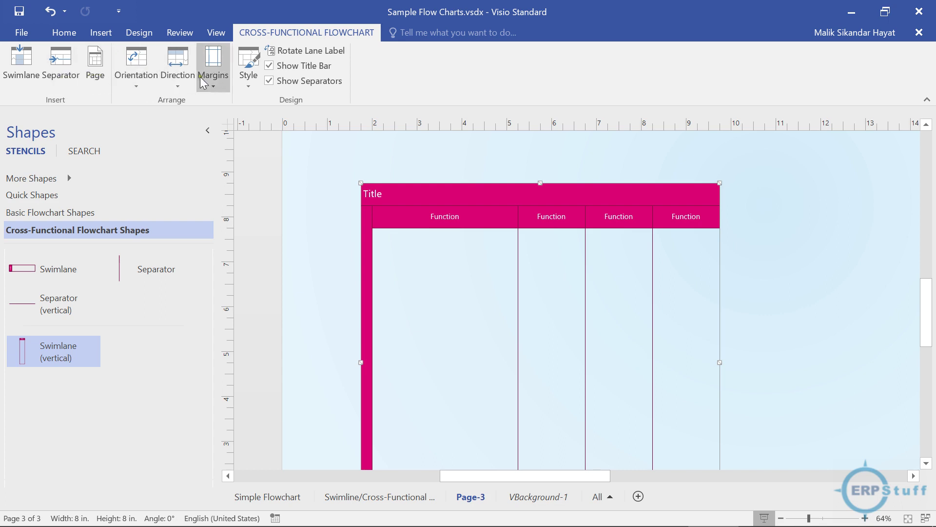
click(250, 83)
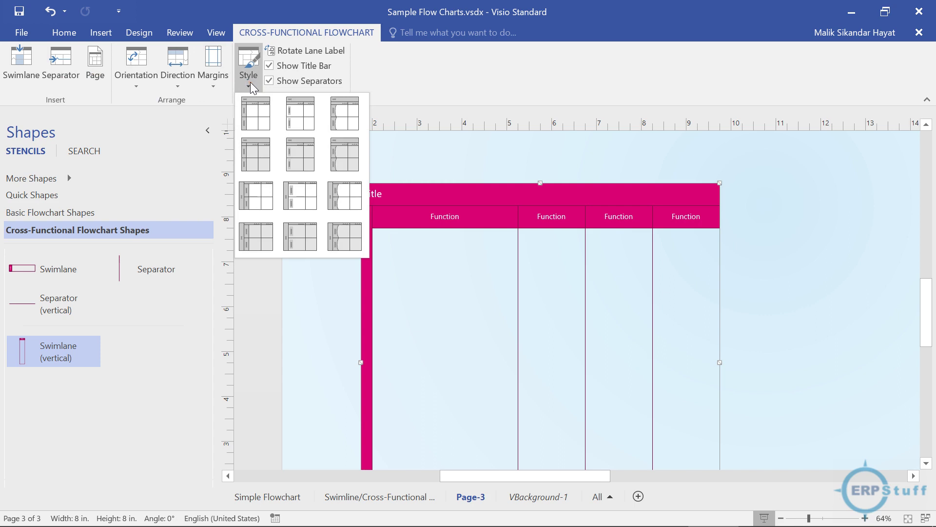
click(256, 203)
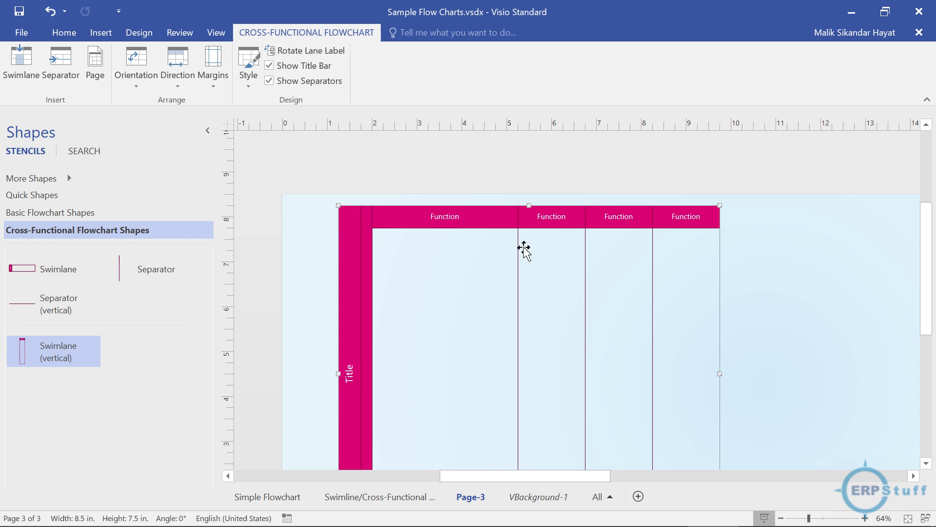
click(59, 32)
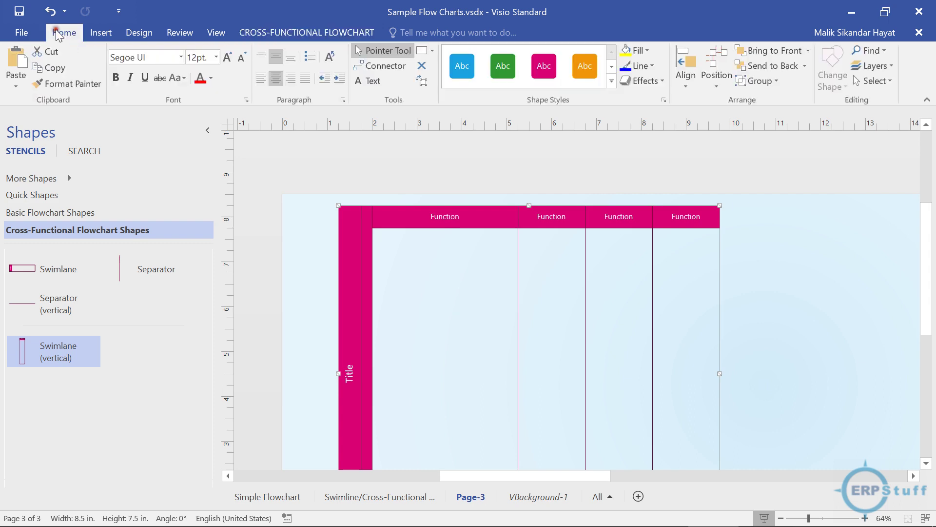
Return to the Swimline/Cross-Functional page, browse the additional shape categories and open the Building Core - Visio 2013 building plan stencil.
click(381, 496)
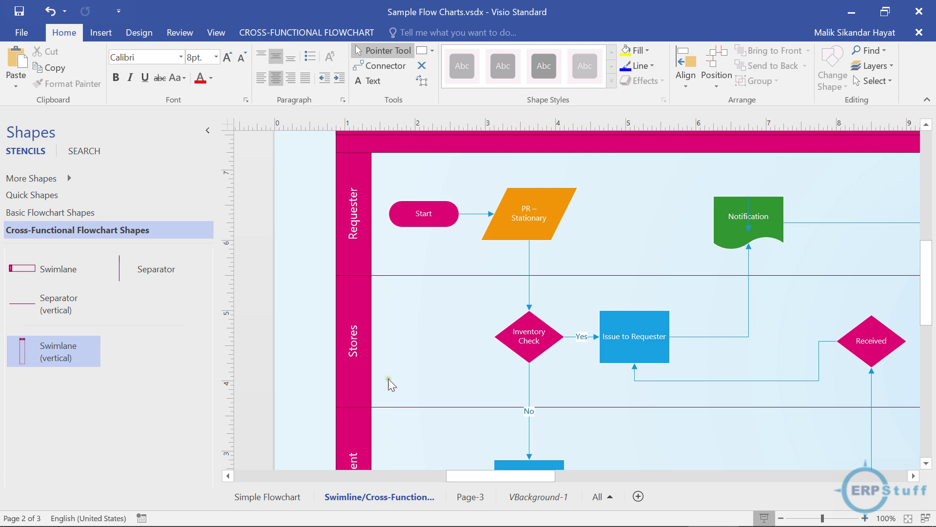
click(71, 179)
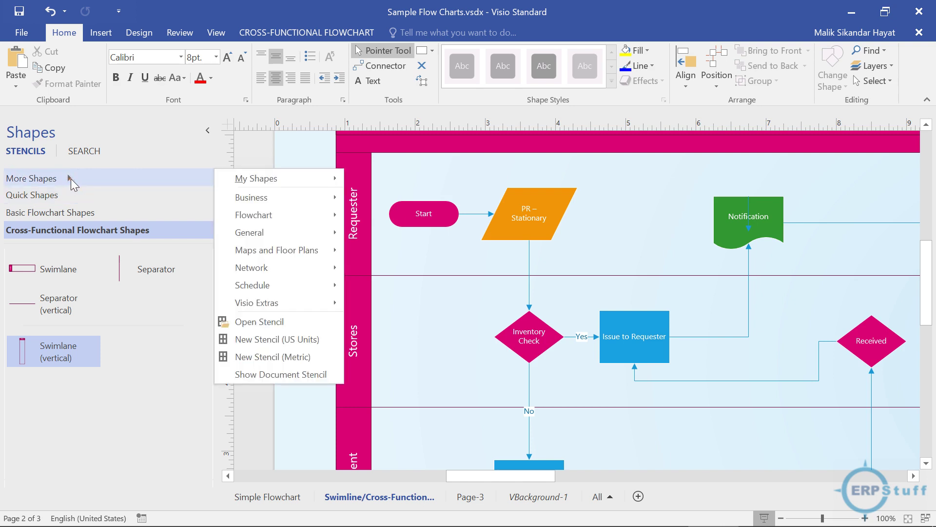
click(71, 181)
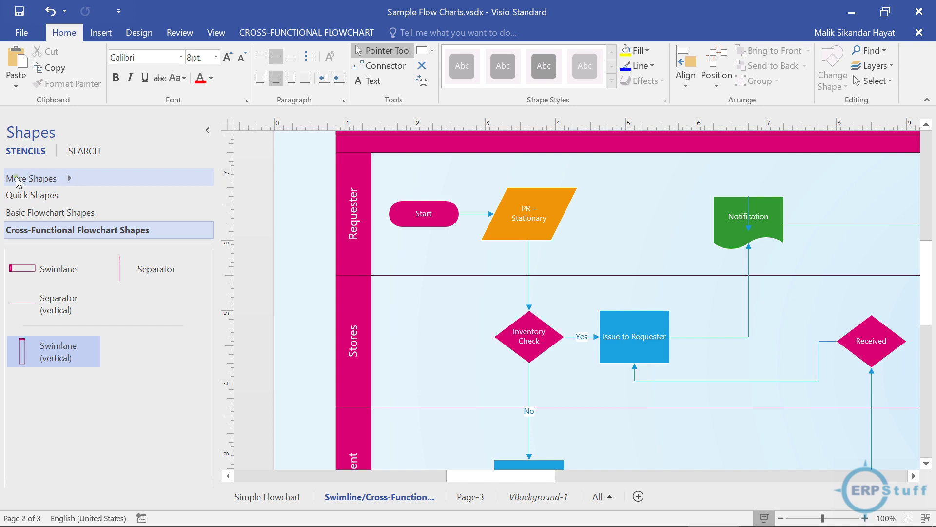
click(72, 181)
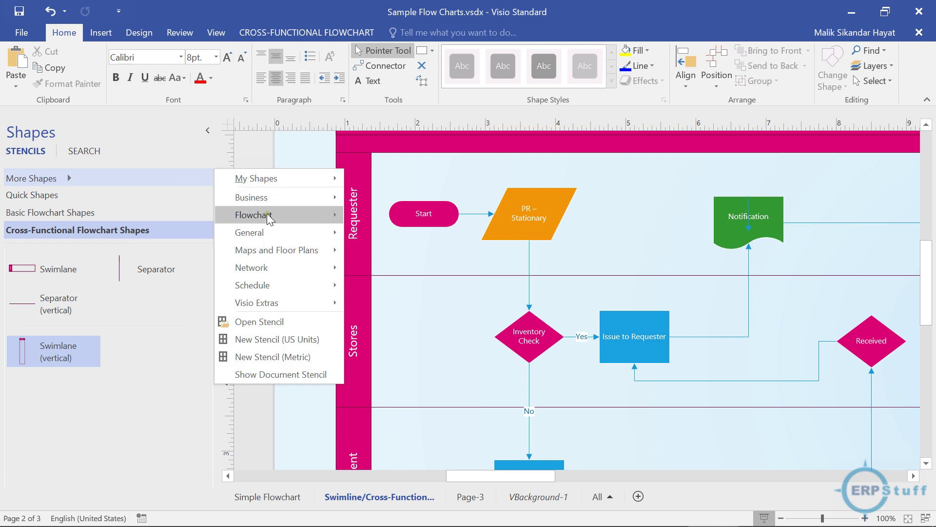
mouse_move(272, 201)
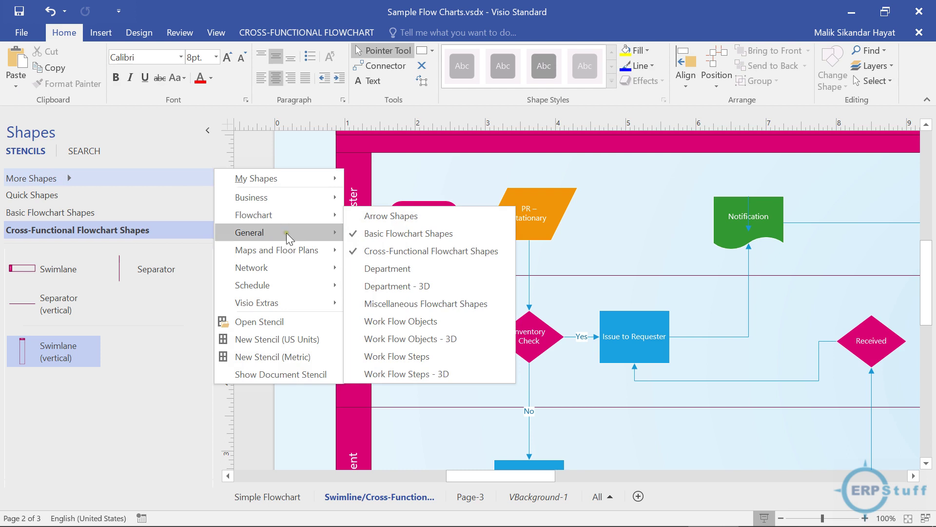
mouse_move(286, 233)
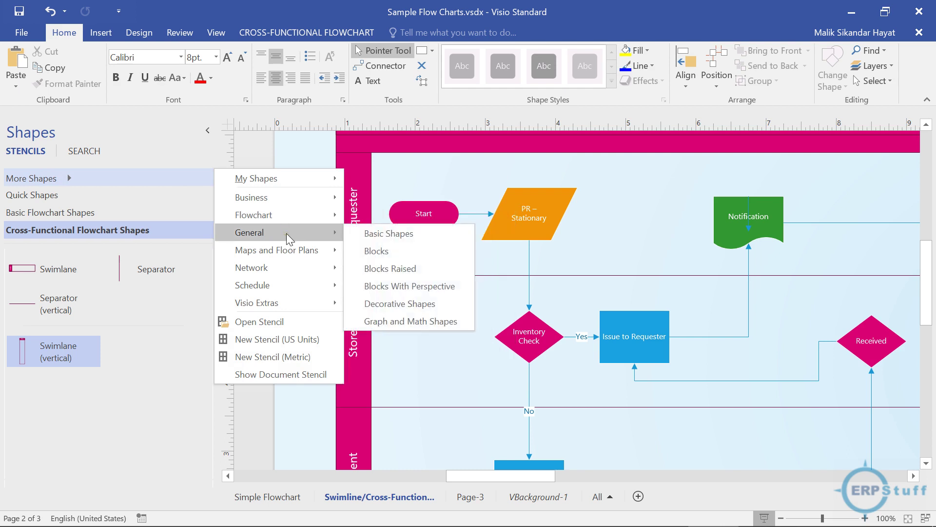
mouse_move(290, 251)
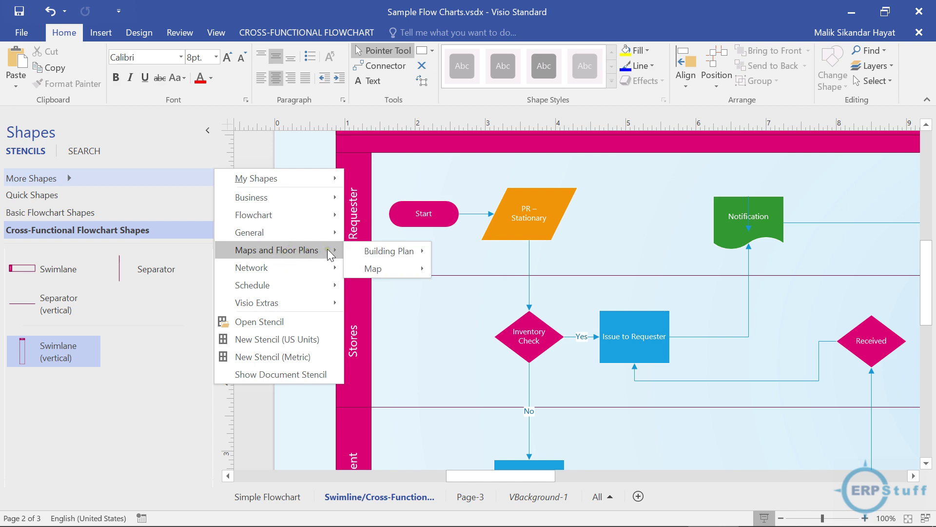
mouse_move(375, 254)
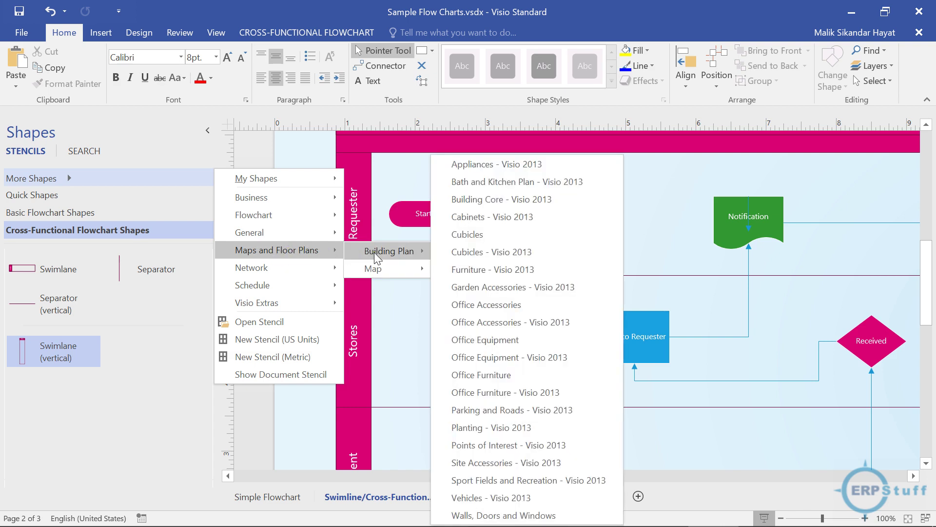
mouse_move(379, 270)
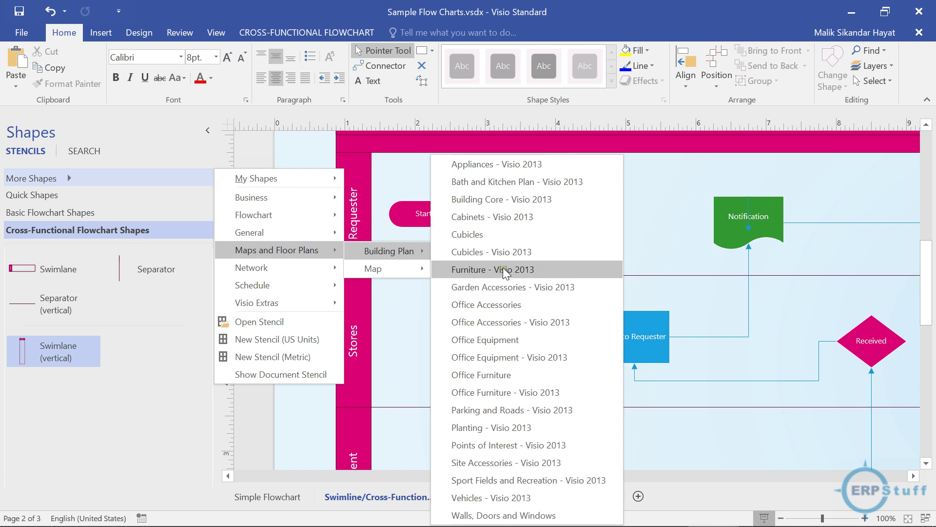
click(528, 201)
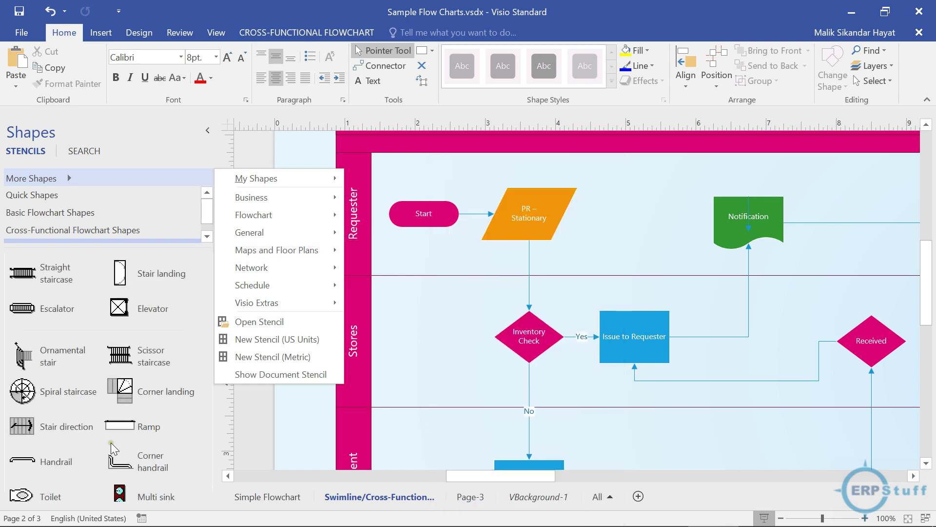
Add a new blank page and place a Corner landing shape from the Building Core stencil right of centre in its upper half.
click(205, 446)
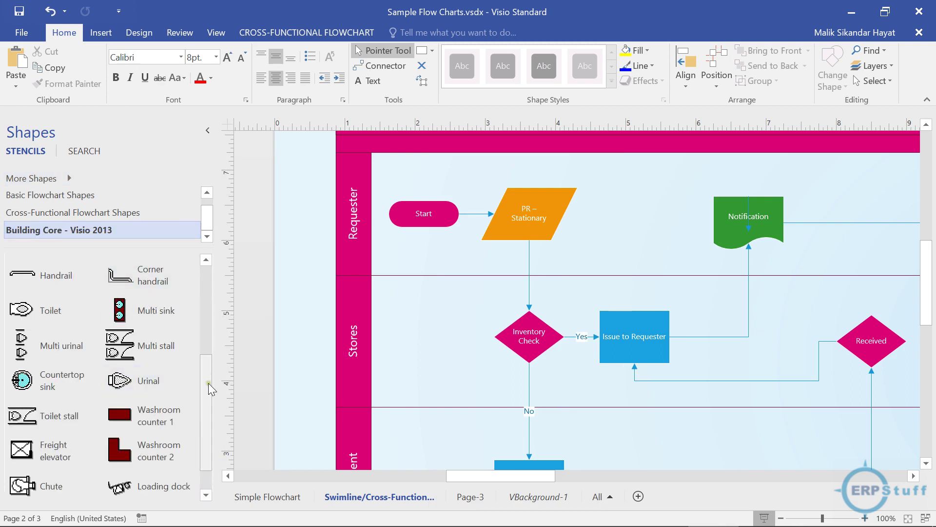
drag(208, 387, 206, 341)
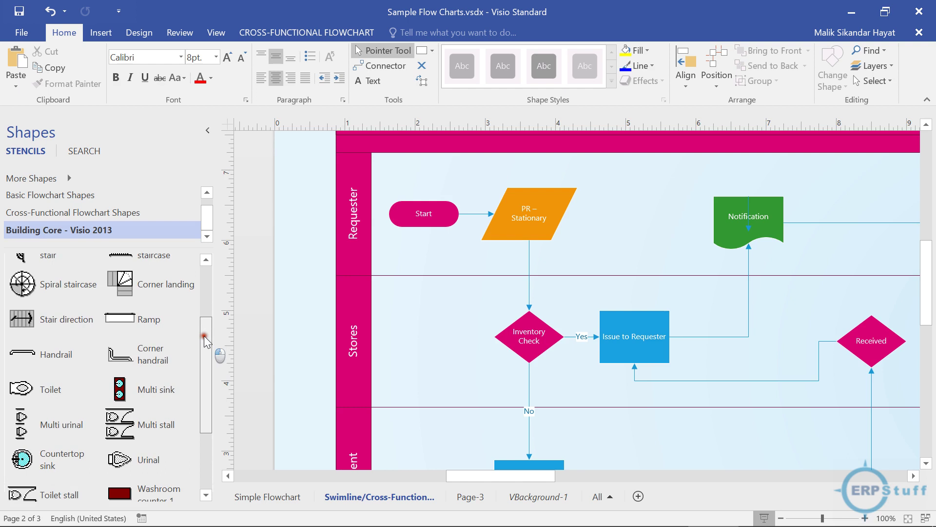
click(638, 495)
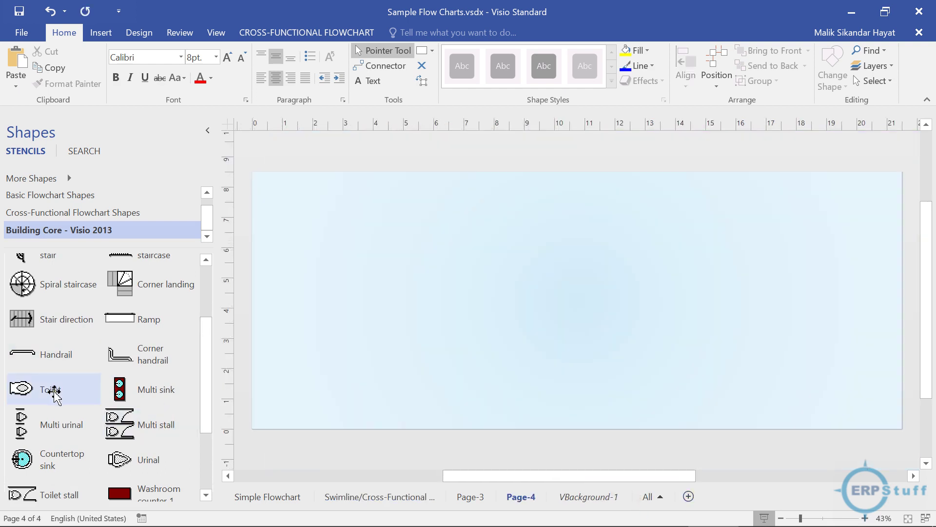
drag(119, 283, 620, 269)
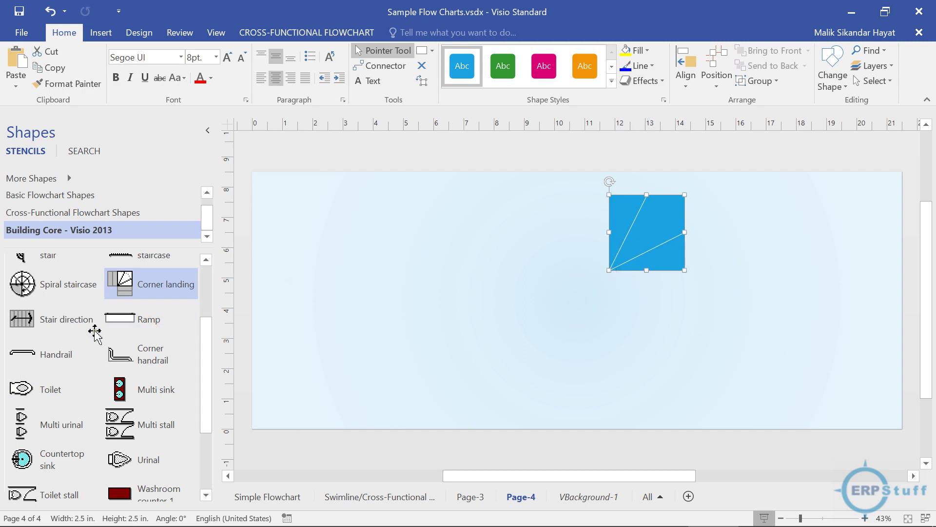
Try placing a Spiral staircase shape near the middle of the page and undo the placement.
drag(49, 299, 525, 215)
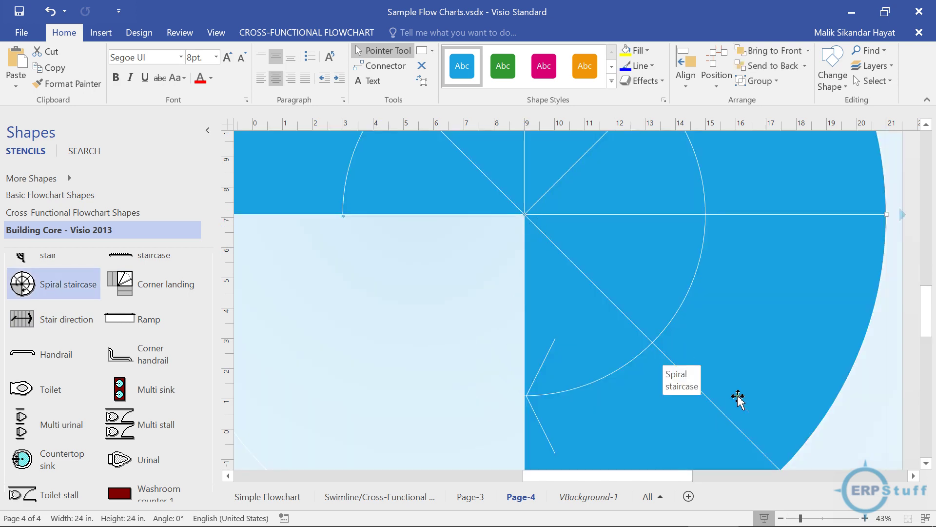
key(ctrl+z)
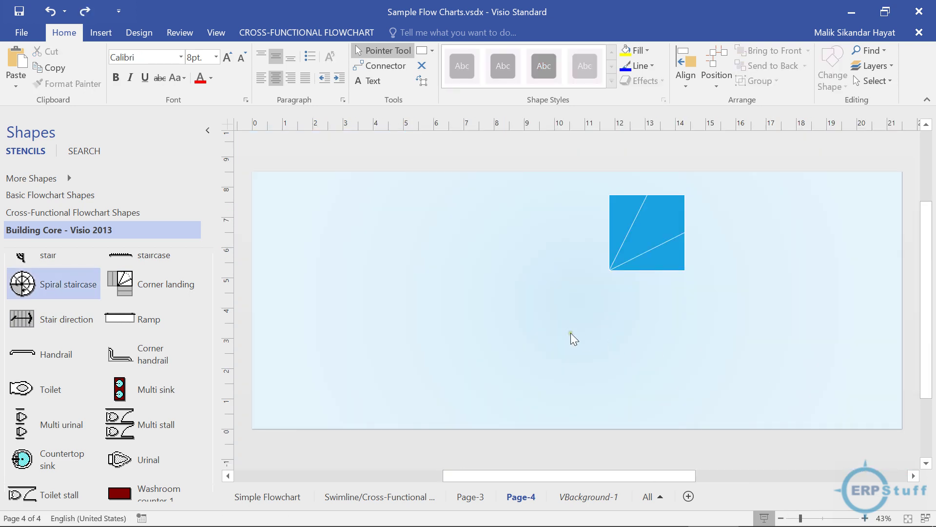
Place a Corner handrail stretched to about 5.66 in. wide in the page's lower half and a Toilet shape above its left end.
drag(130, 369, 555, 337)
drag(397, 337, 384, 338)
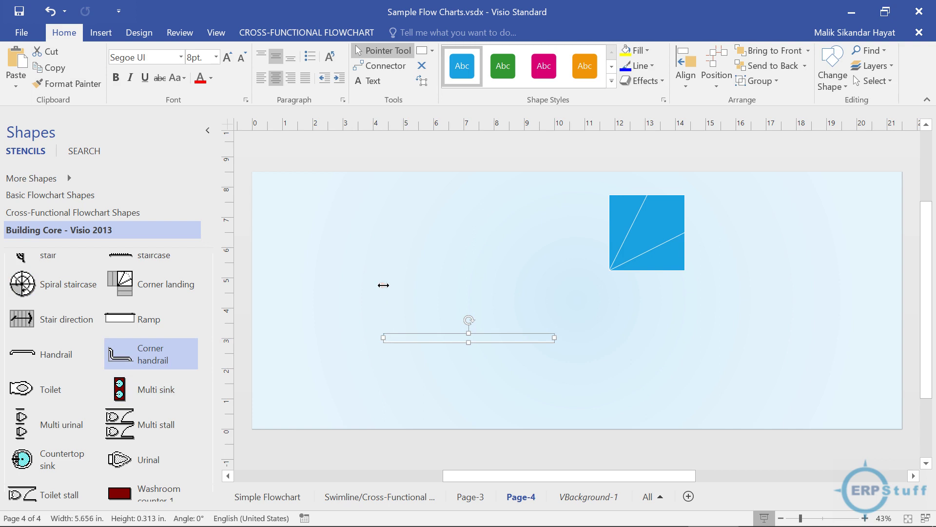
click(387, 390)
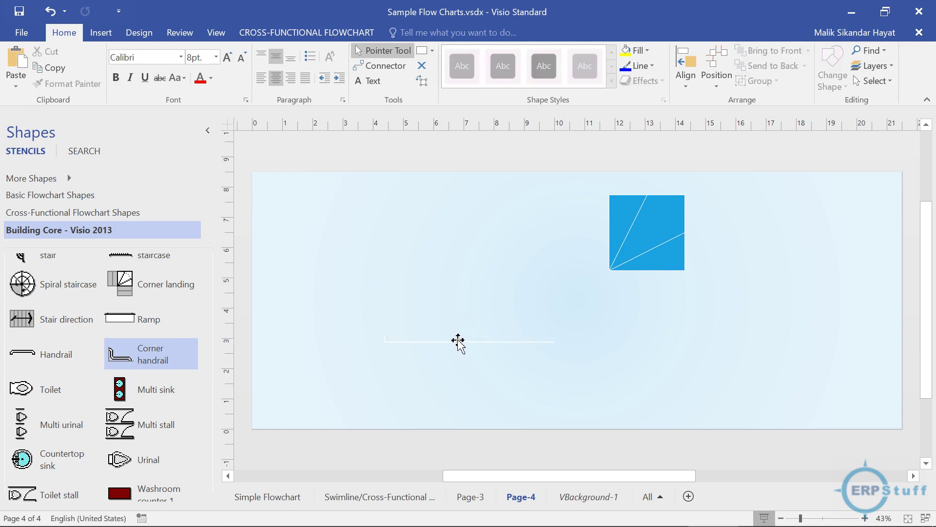
drag(51, 389, 412, 285)
click(454, 289)
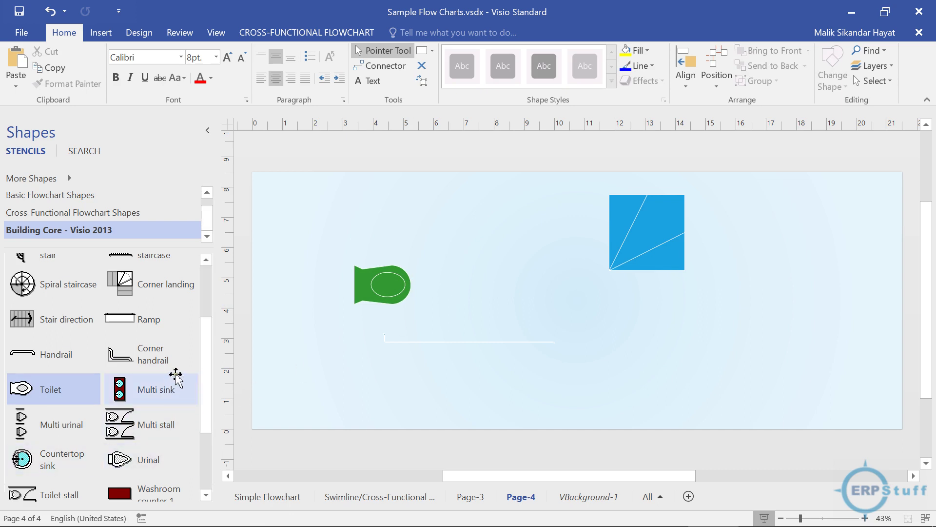
Browse the remaining Building Core shapes and open the Computers and Monitors stencil from the Network category.
drag(209, 364, 210, 422)
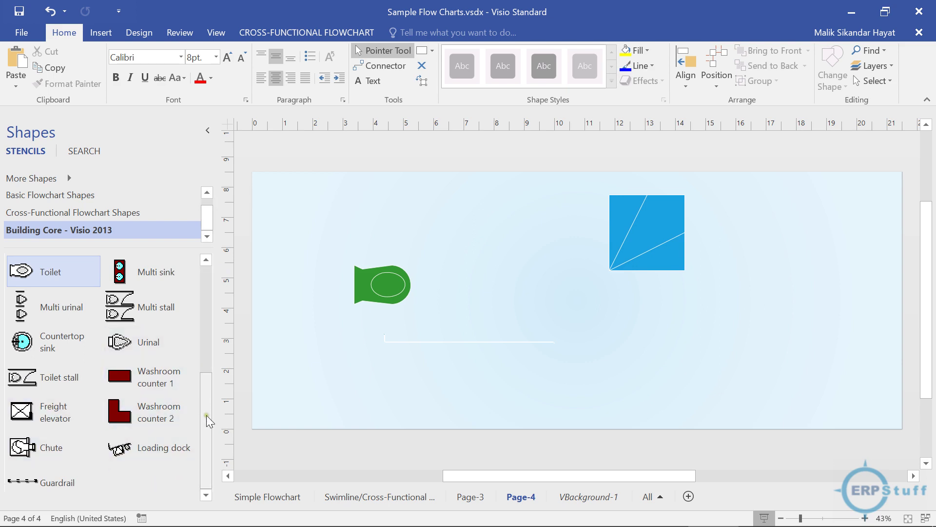
drag(206, 420, 206, 297)
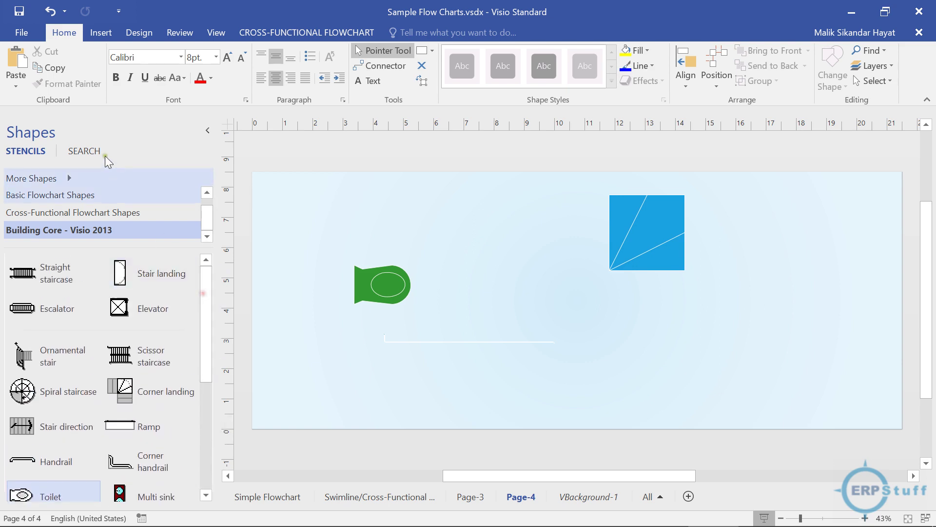
click(66, 179)
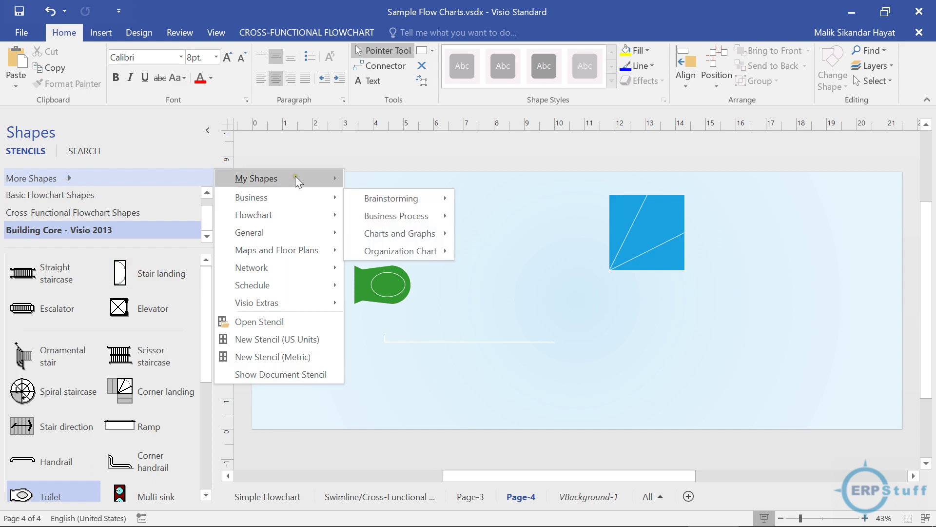
mouse_move(297, 180)
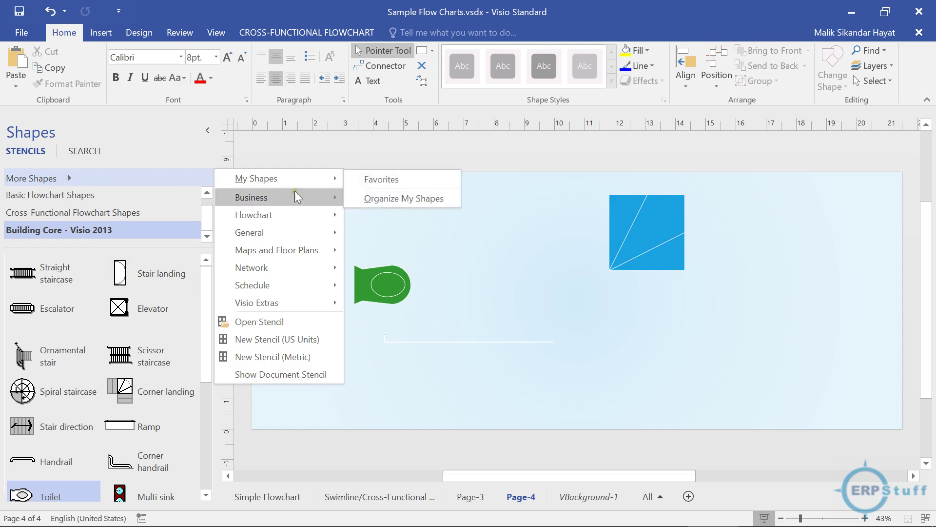
mouse_move(296, 271)
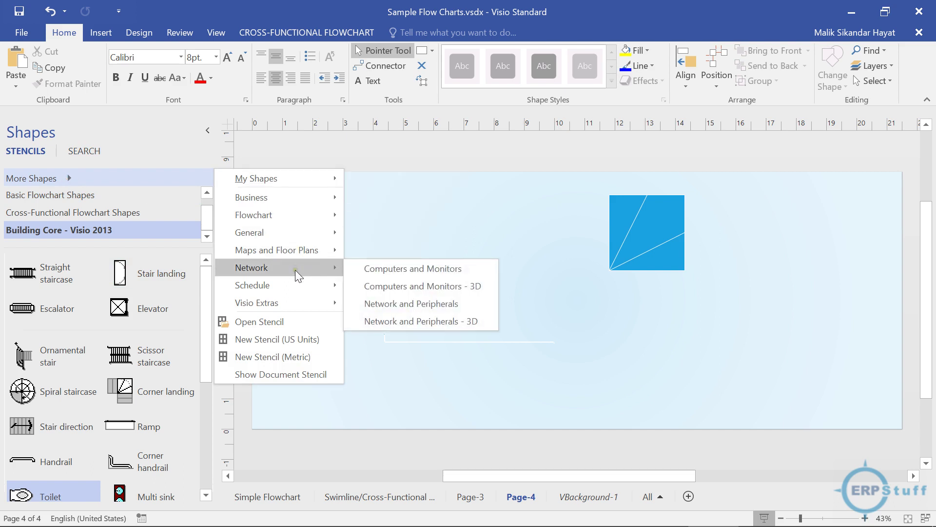
click(440, 273)
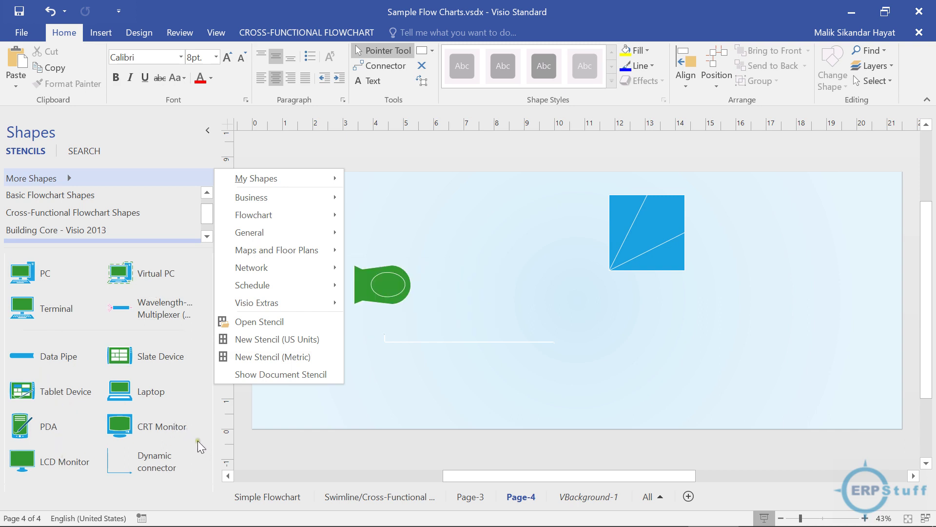
click(198, 478)
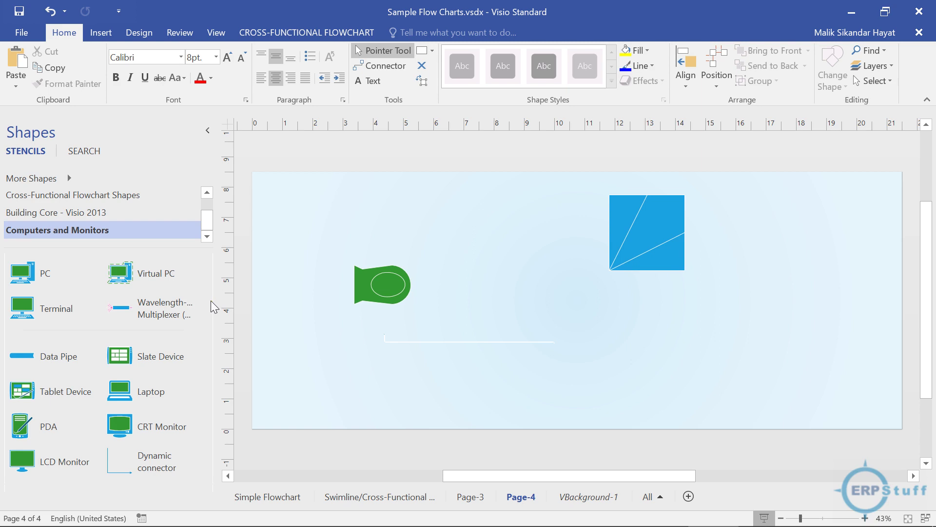
Place a Laptop shape between the Toilet and the Corner landing, then deselect it.
drag(119, 391, 545, 316)
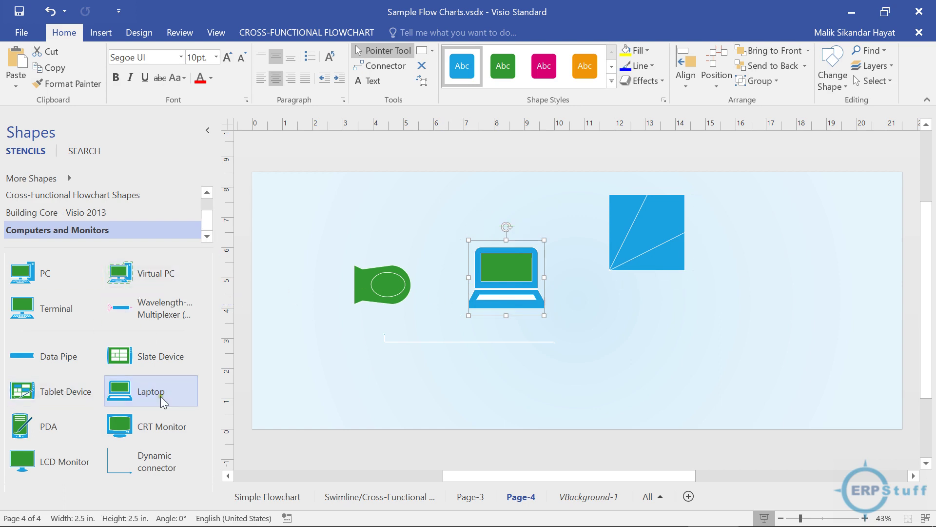
mouse_move(680, 278)
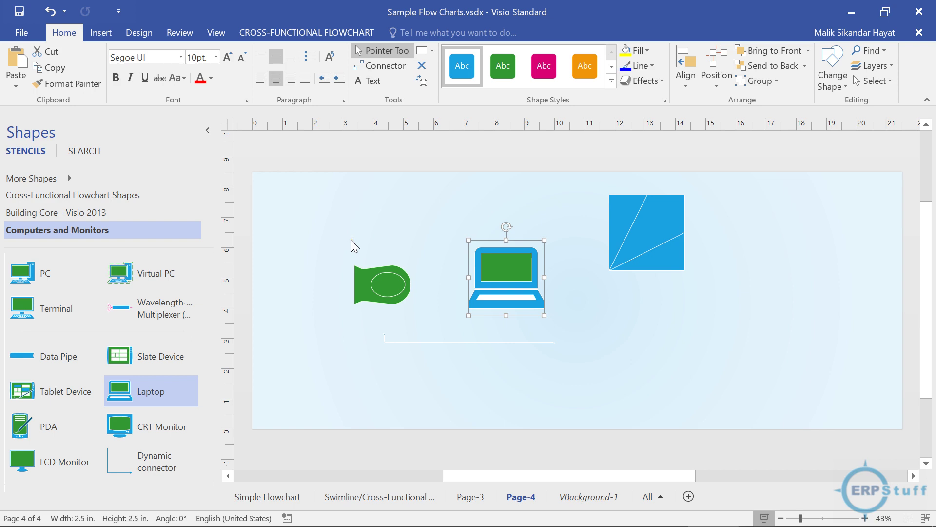
click(613, 352)
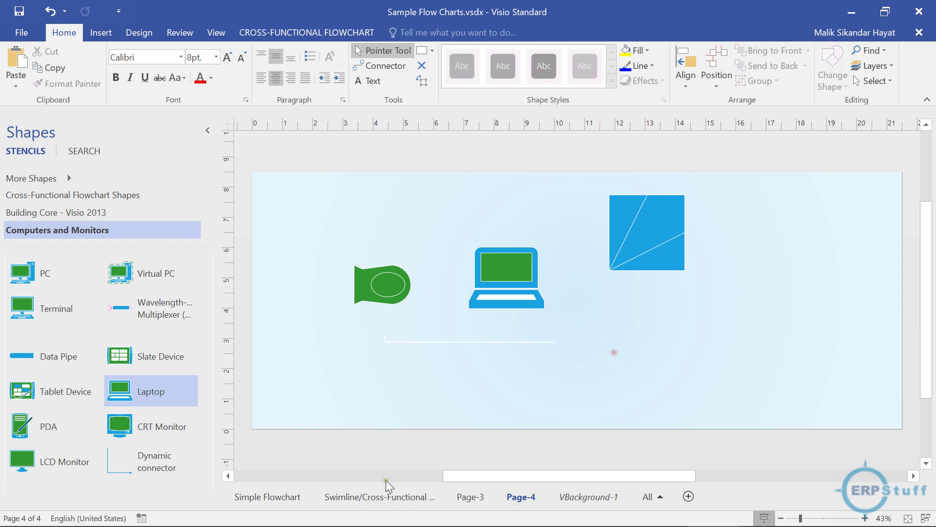
Return to the Swimline/Cross-Functional page to view its flowchart.
click(363, 503)
mouse_move(537, 328)
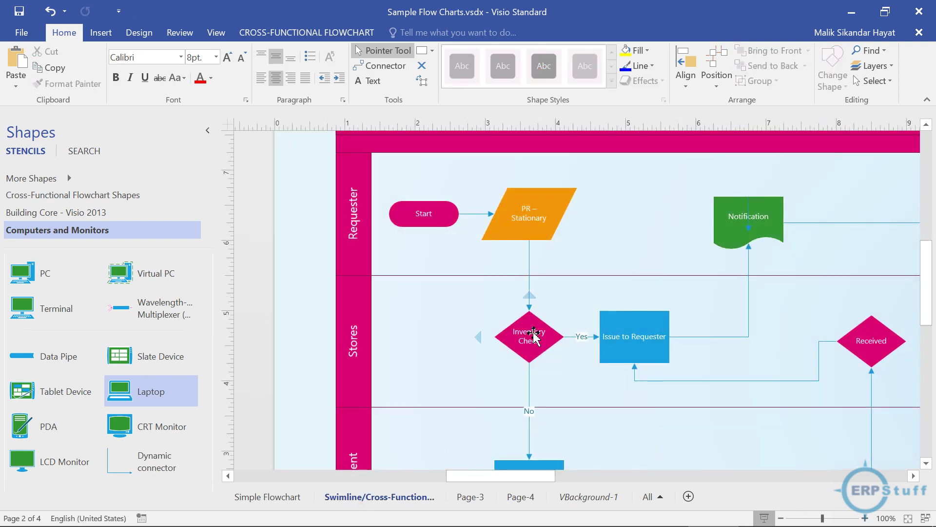